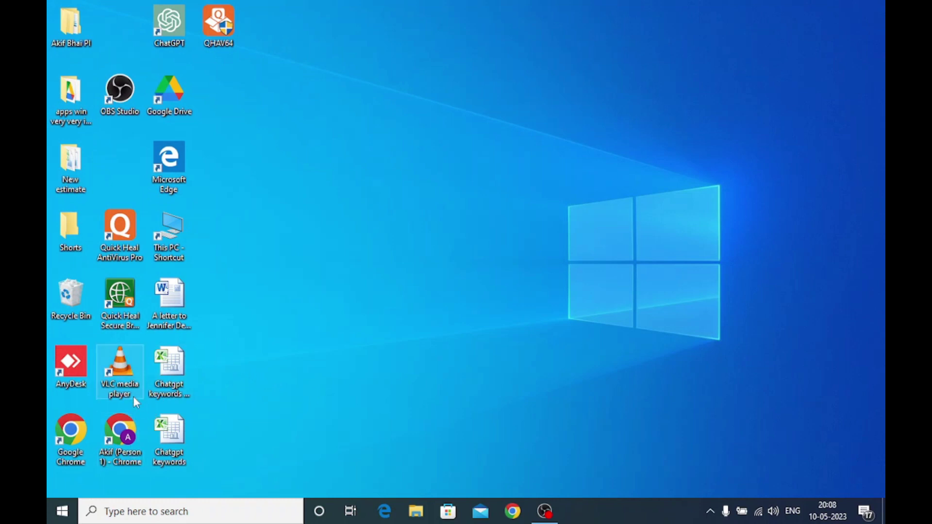
Open Chrome with the chosen profile and search for 'gcmob for pc'
{"action": "double_click", "coordinate": [81, 438]}
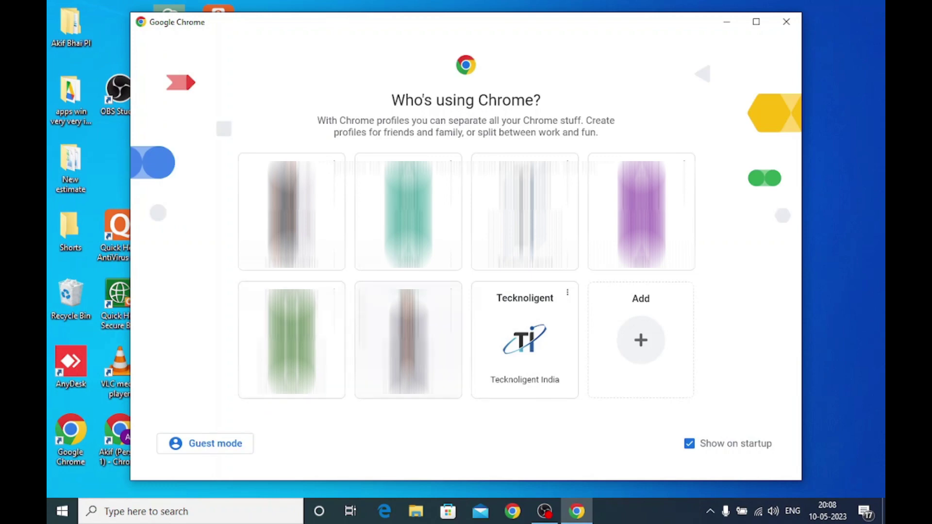
{"action": "left_click", "coordinate": [510, 358]}
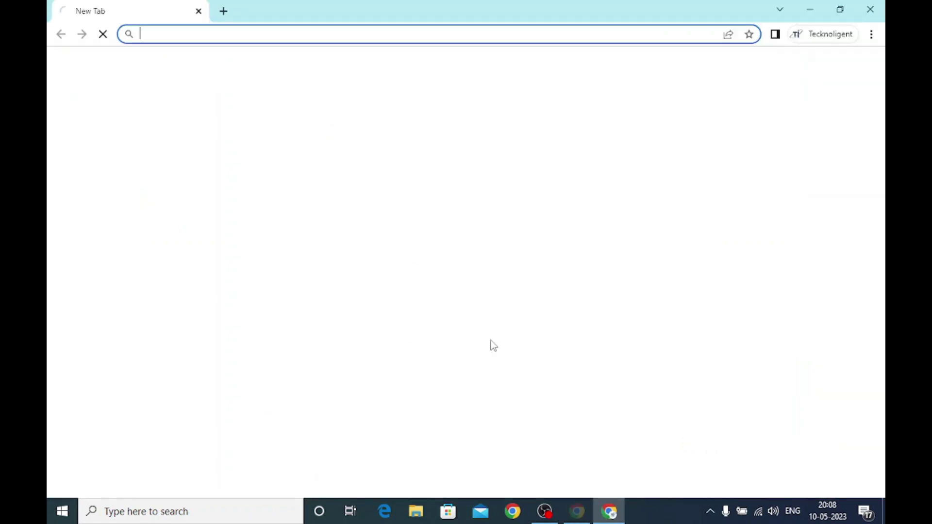
{"action": "left_click", "coordinate": [319, 32]}
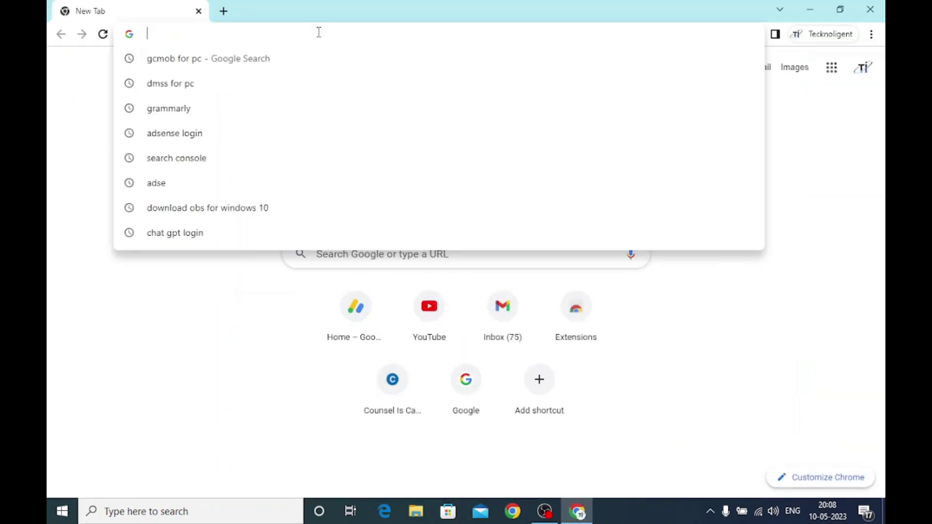
{"action": "type", "text": "g"}
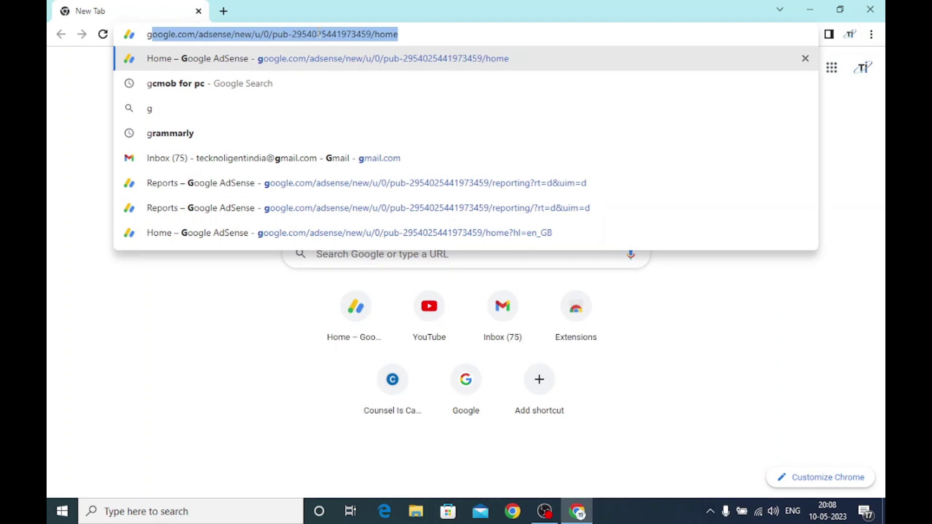
{"action": "key", "text": "BackSpace"}
{"action": "key", "text": "BackSpace"}
{"action": "type", "text": "gcmob for pc"}
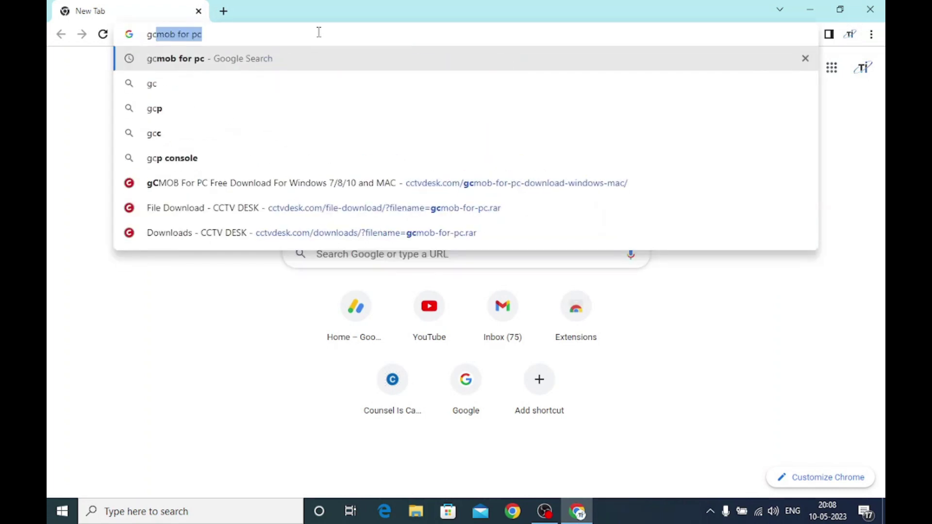
{"action": "key", "text": "Right"}
{"action": "key", "text": "Return"}
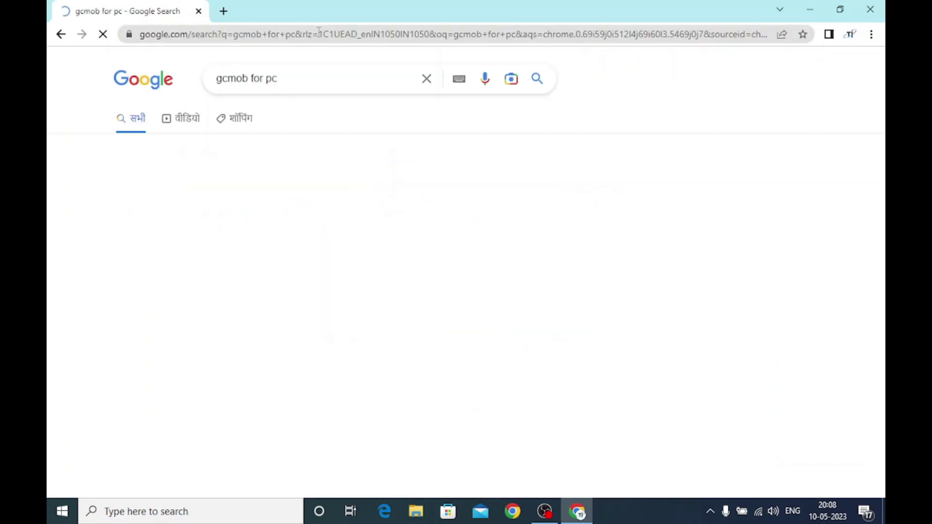
Open the cctvdesk gCMOB for PC article and go to its download page
{"action": "scroll", "coordinate": [345, 312], "scroll_direction": "down", "scroll_amount": 5}
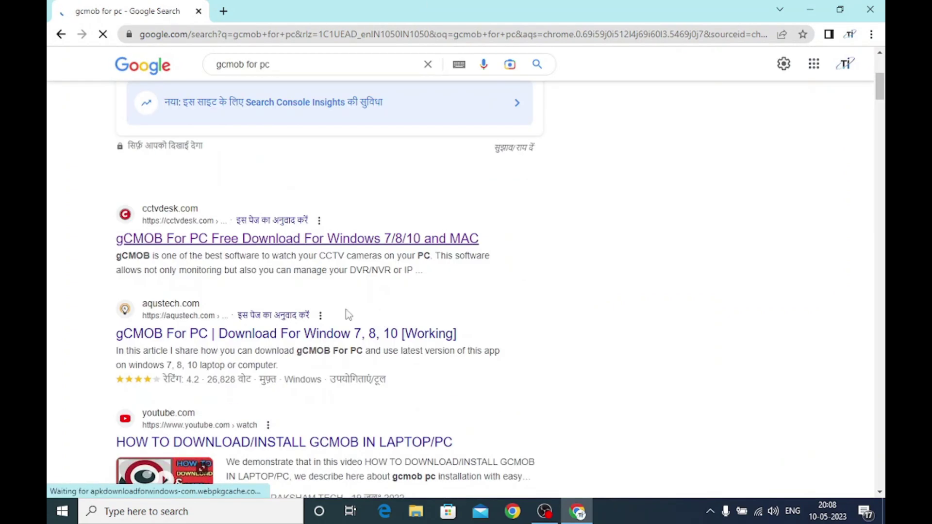
{"action": "left_click", "coordinate": [173, 245]}
{"action": "scroll", "coordinate": [228, 297], "scroll_direction": "down", "scroll_amount": 10}
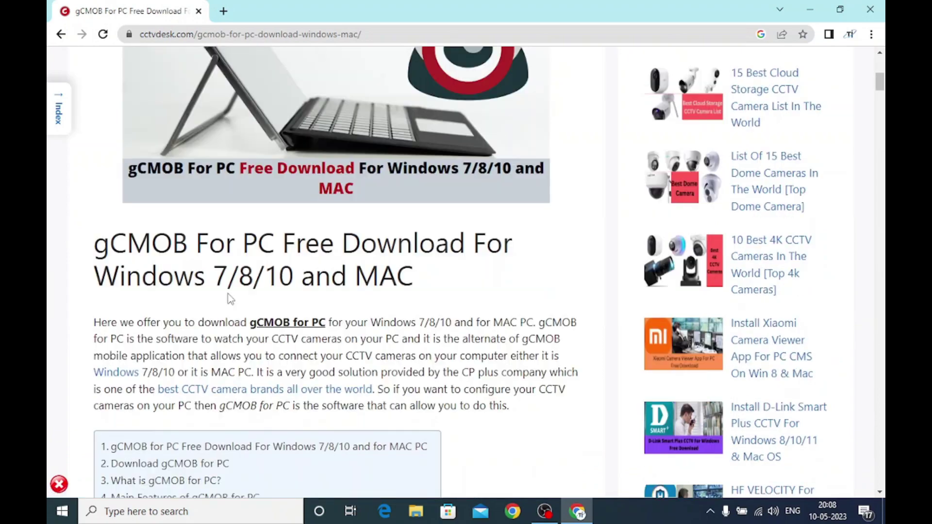
{"action": "scroll", "coordinate": [228, 298], "scroll_direction": "down", "scroll_amount": 5}
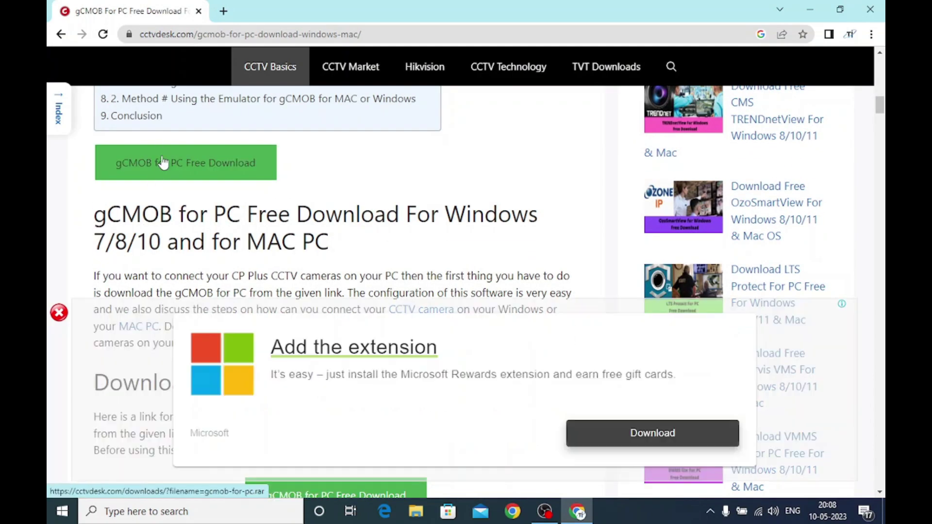
{"action": "left_click", "coordinate": [163, 168]}
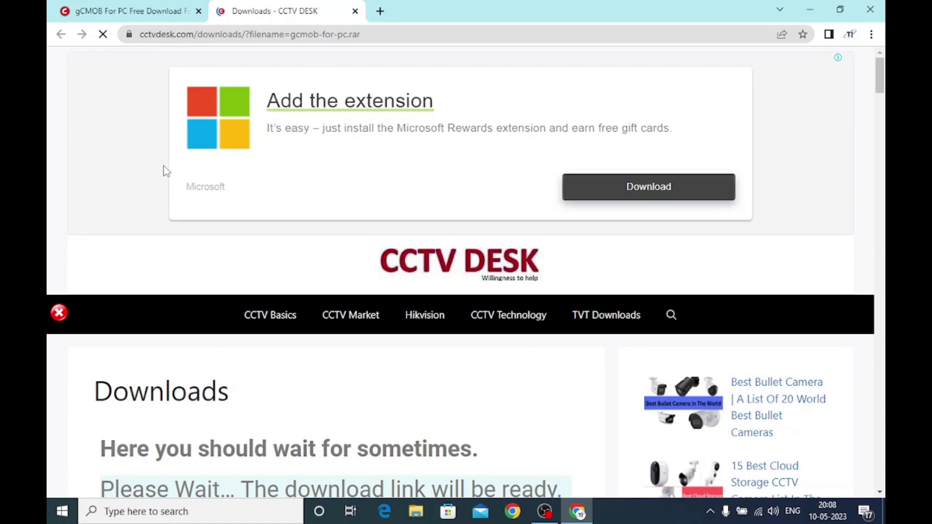
Download gcmob-for-pc.rar, dismissing the vignette ad so the download proceeds
{"action": "scroll", "coordinate": [176, 171], "scroll_direction": "down", "scroll_amount": 3}
{"action": "scroll", "coordinate": [179, 185], "scroll_direction": "down", "scroll_amount": 4}
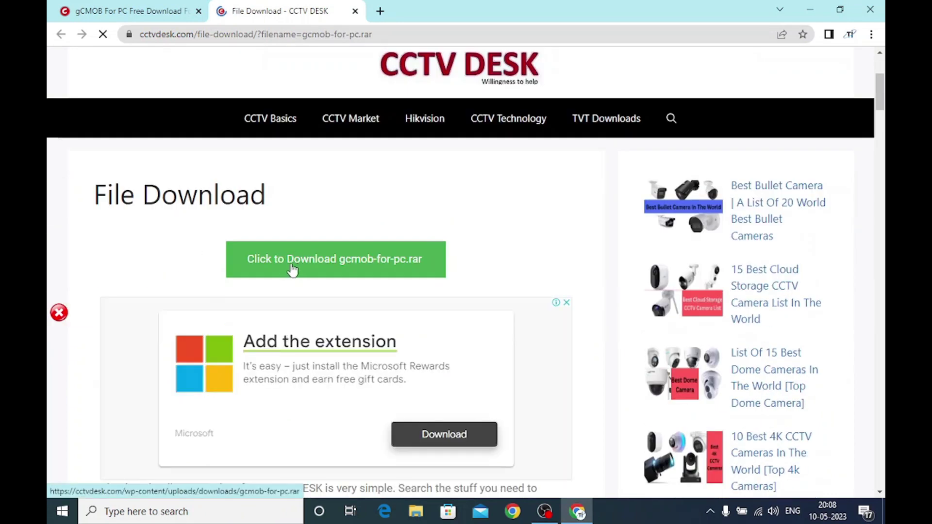
{"action": "left_click", "coordinate": [291, 269]}
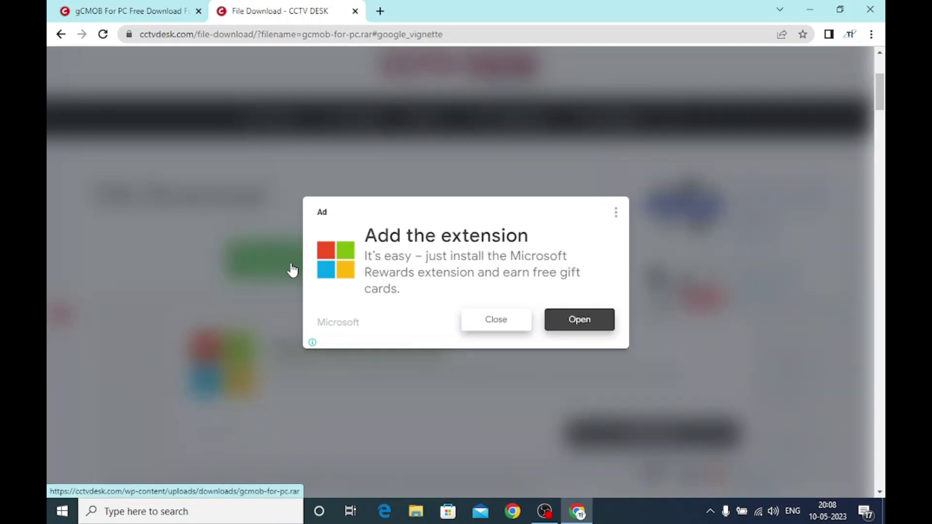
{"action": "left_click", "coordinate": [503, 327]}
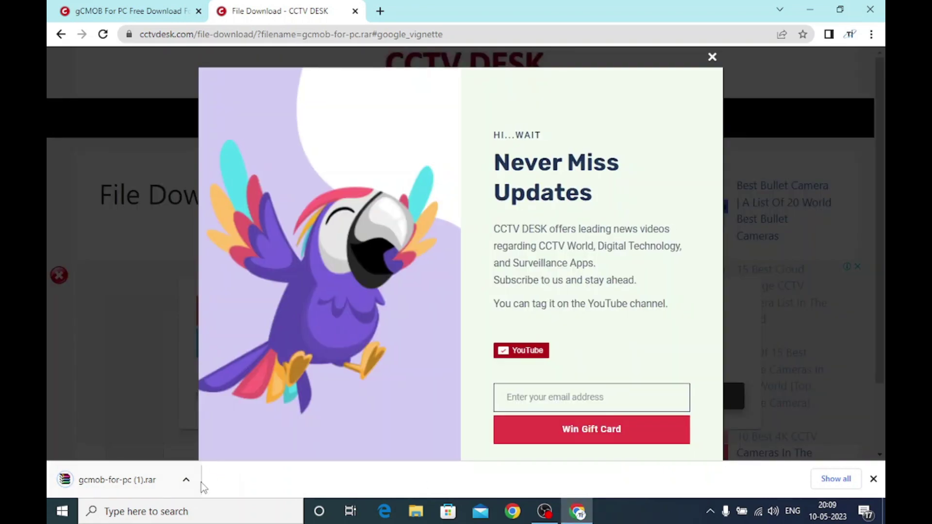
Show the downloaded archive in its folder and extract it to gcmob-for-pc (1)
{"action": "left_click", "coordinate": [185, 481]}
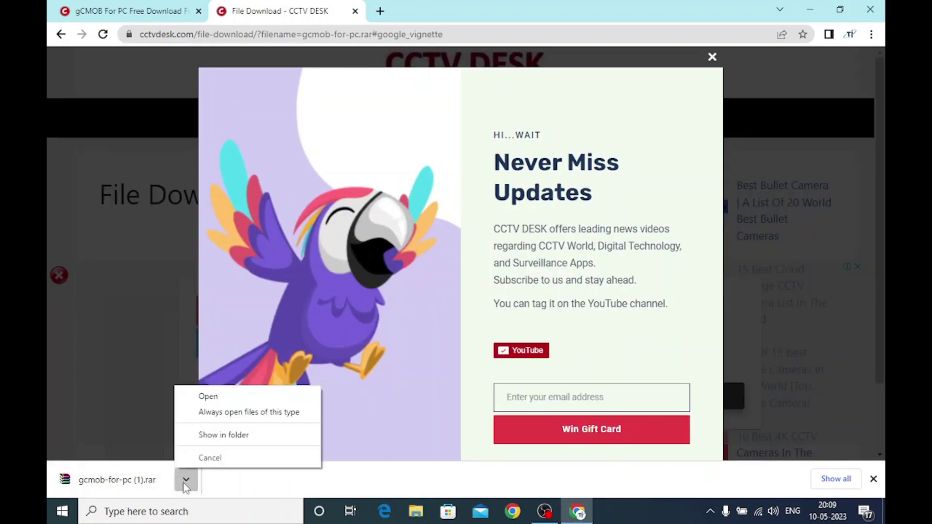
{"action": "left_click", "coordinate": [206, 435]}
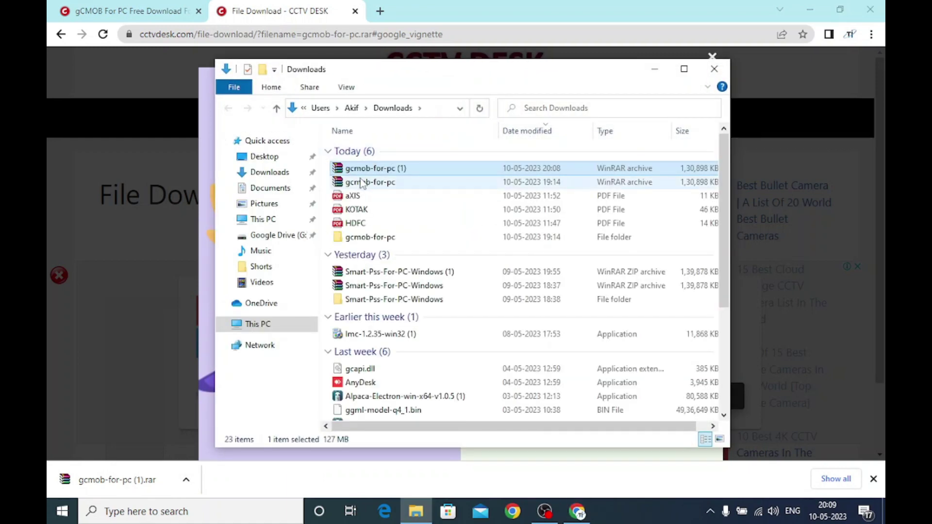
{"action": "double_click", "coordinate": [358, 169]}
{"action": "right_click", "coordinate": [358, 169]}
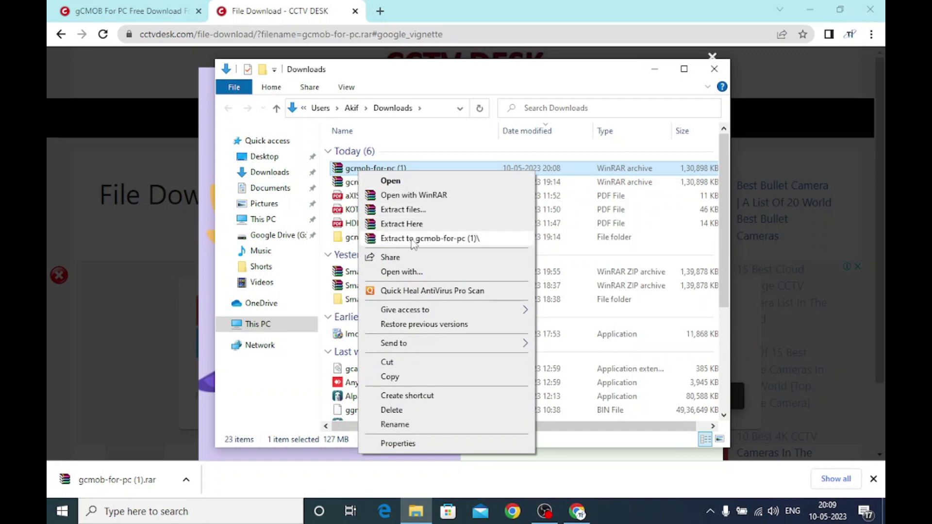
{"action": "left_click", "coordinate": [414, 241]}
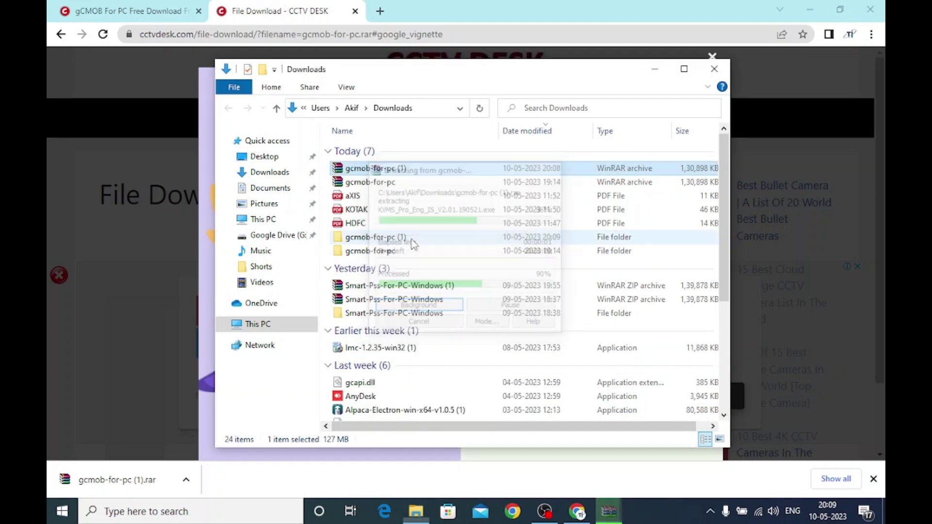
Run the KVMS_Pro_Eng_IS installer from the extracted folder as administrator
{"action": "double_click", "coordinate": [366, 238]}
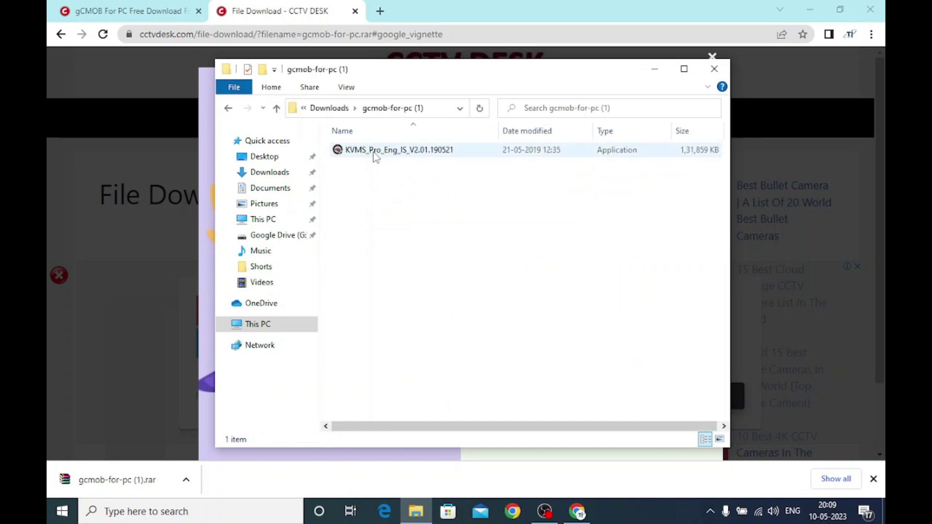
{"action": "left_click", "coordinate": [355, 151]}
{"action": "right_click", "coordinate": [355, 151]}
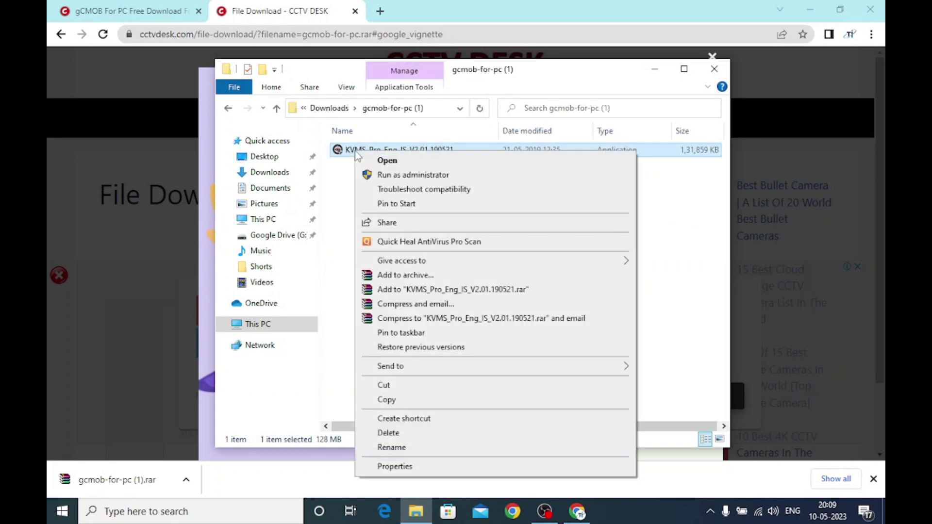
{"action": "left_click", "coordinate": [394, 175]}
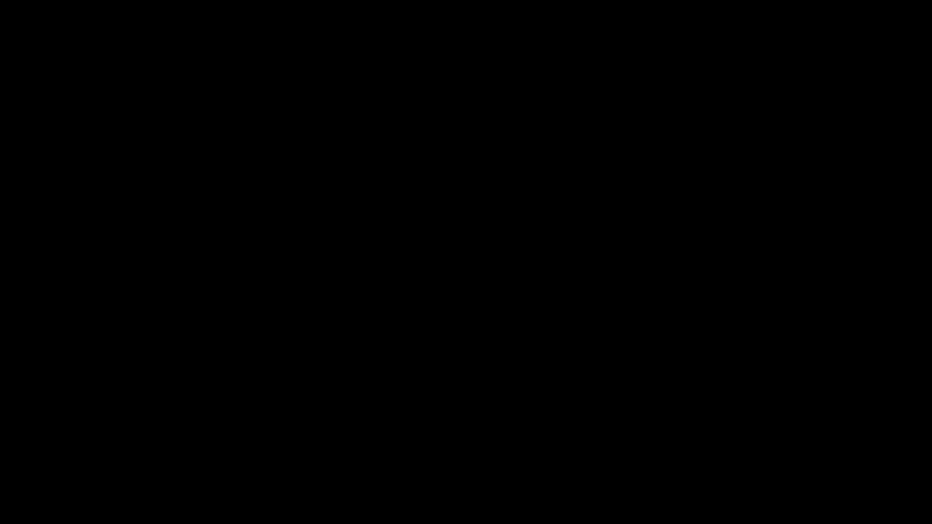
Approve elevation and install KVMS Pro plus Storage Service to the default path, closing Chrome and Explorer
{"action": "left_click", "coordinate": [397, 341]}
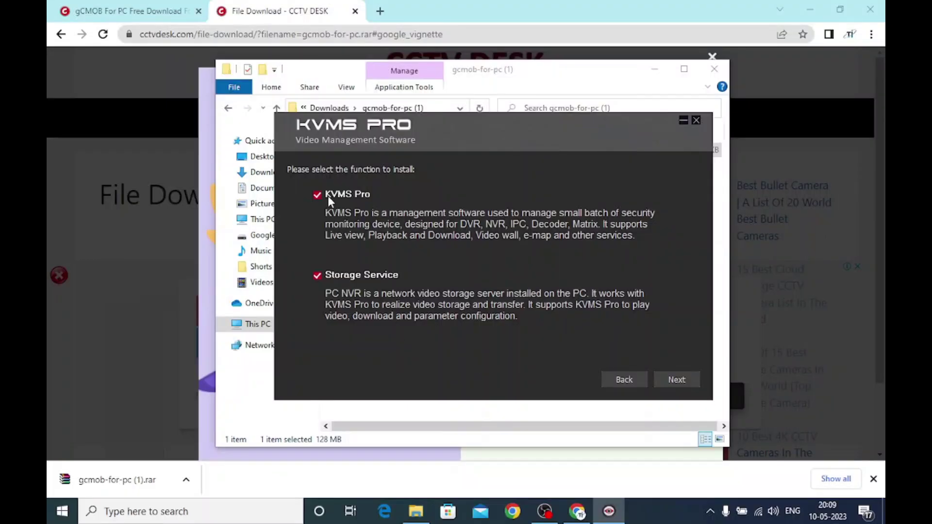
{"action": "left_click", "coordinate": [676, 380]}
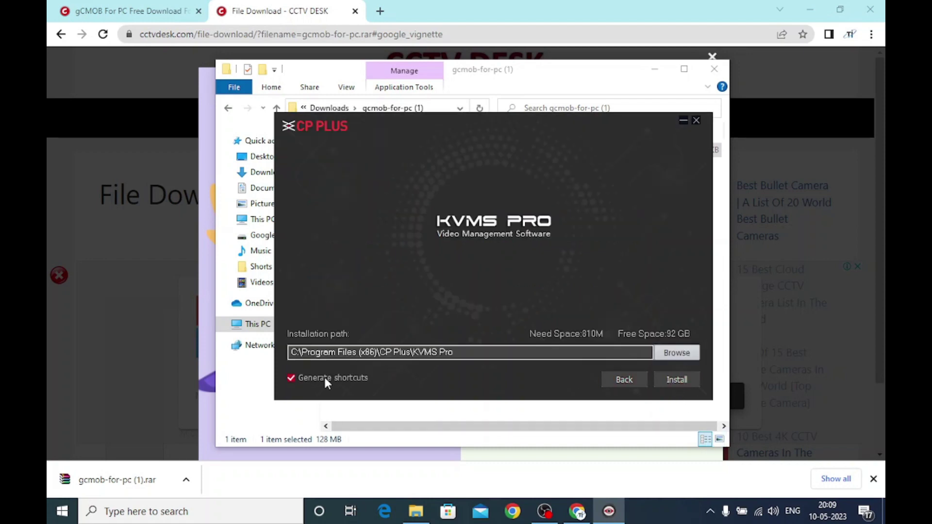
{"action": "left_click", "coordinate": [681, 382]}
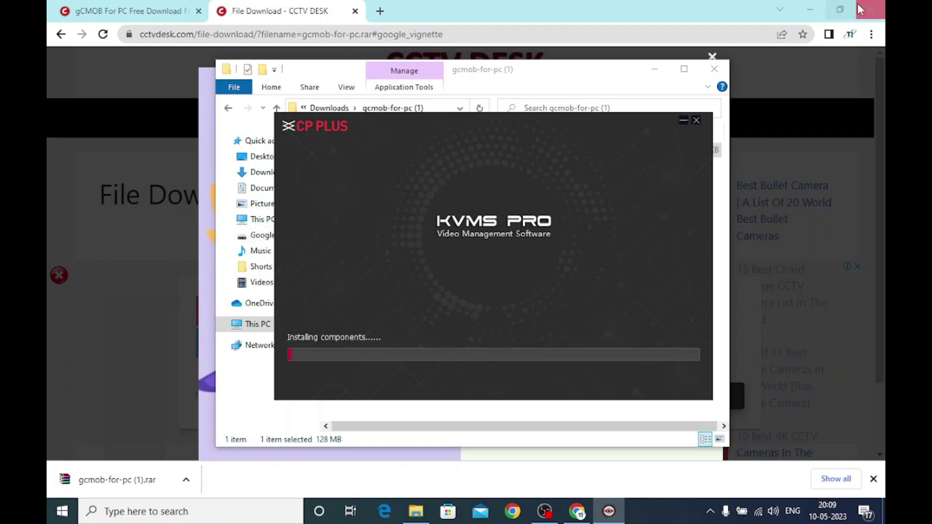
{"action": "left_click", "coordinate": [869, 12]}
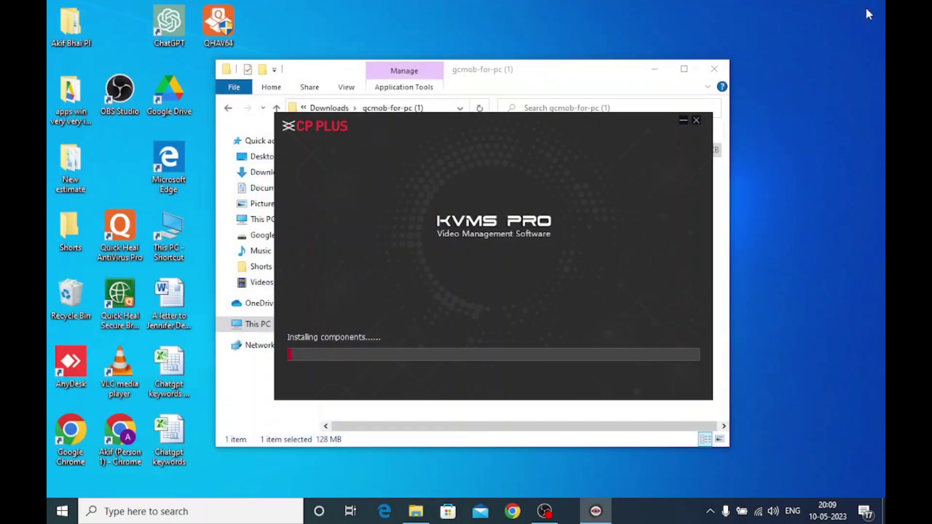
{"action": "left_click", "coordinate": [726, 68]}
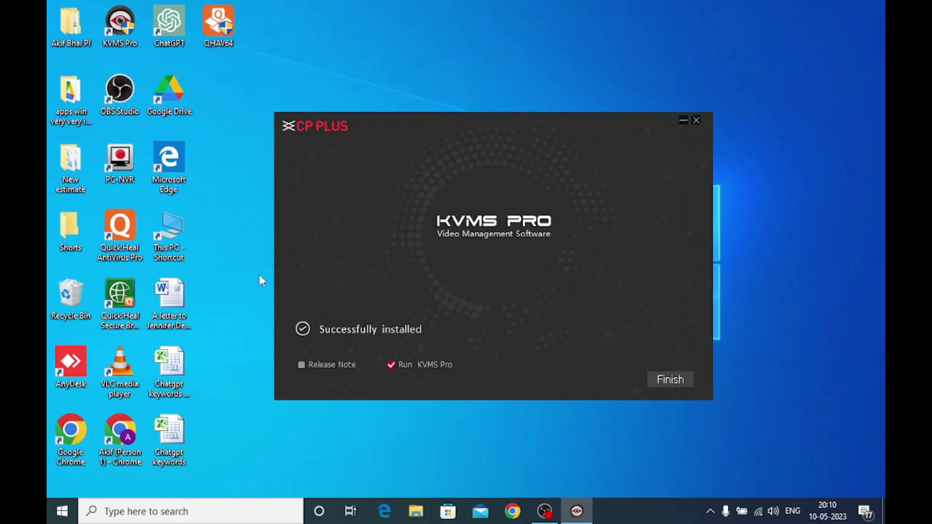
Launch KVMS Pro and set and confirm the new admin password
{"action": "left_click", "coordinate": [655, 385]}
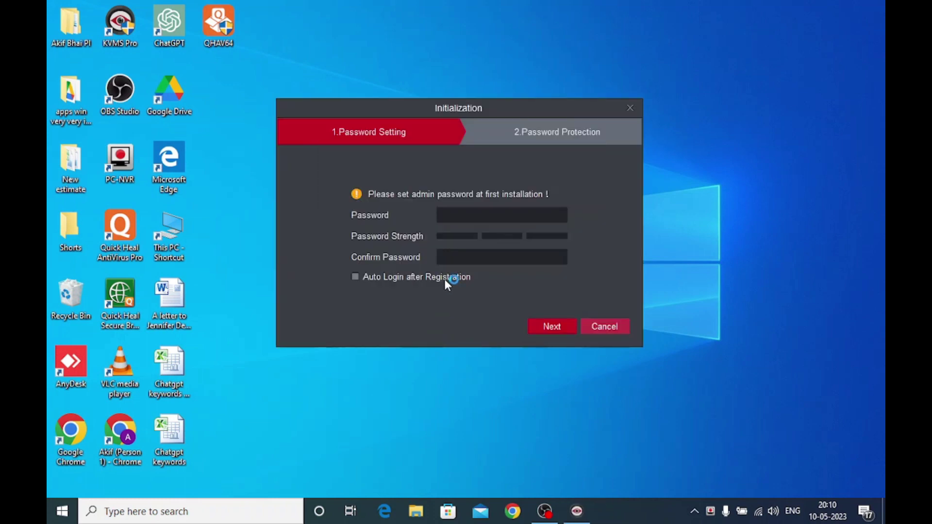
{"action": "left_click", "coordinate": [454, 216]}
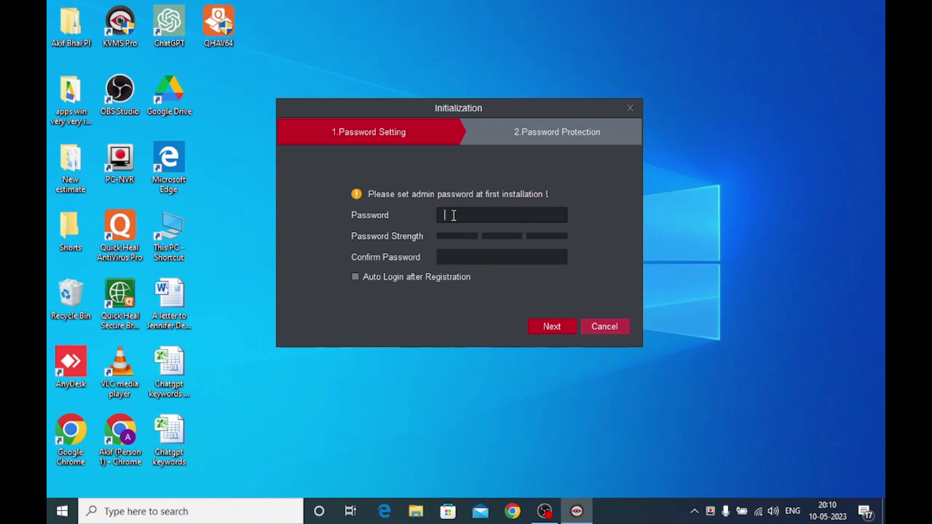
{"action": "type", "text": "aaaaaaaaaaa"}
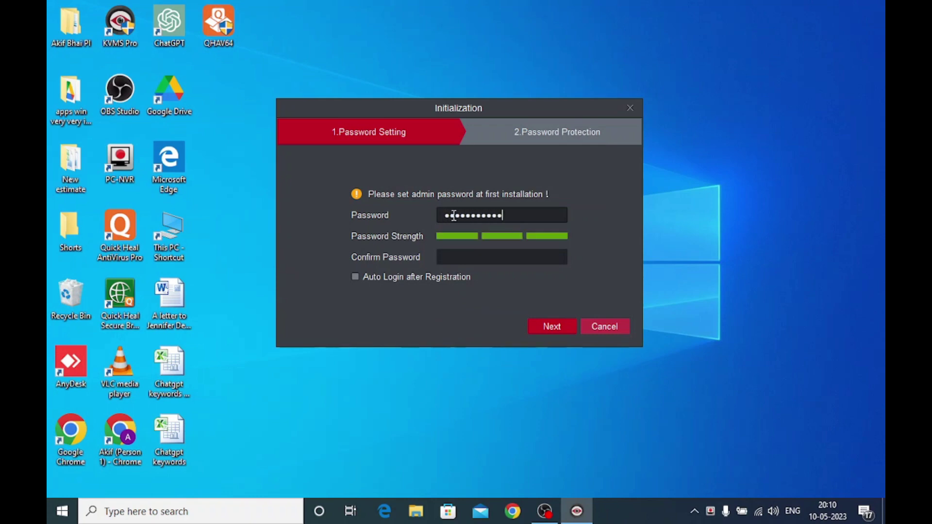
{"action": "key", "text": "Tab"}
{"action": "type", "text": "aaaaaa"}
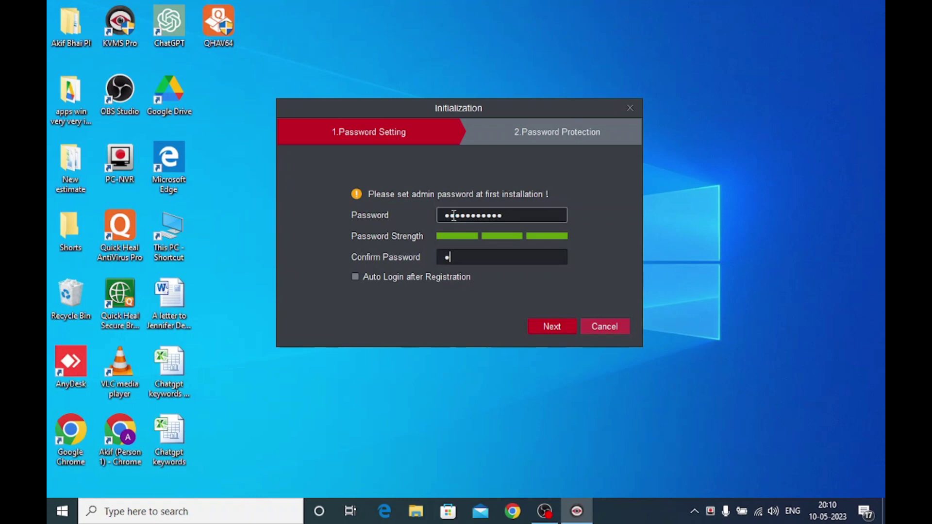
{"action": "type", "text": "aaaaaa"}
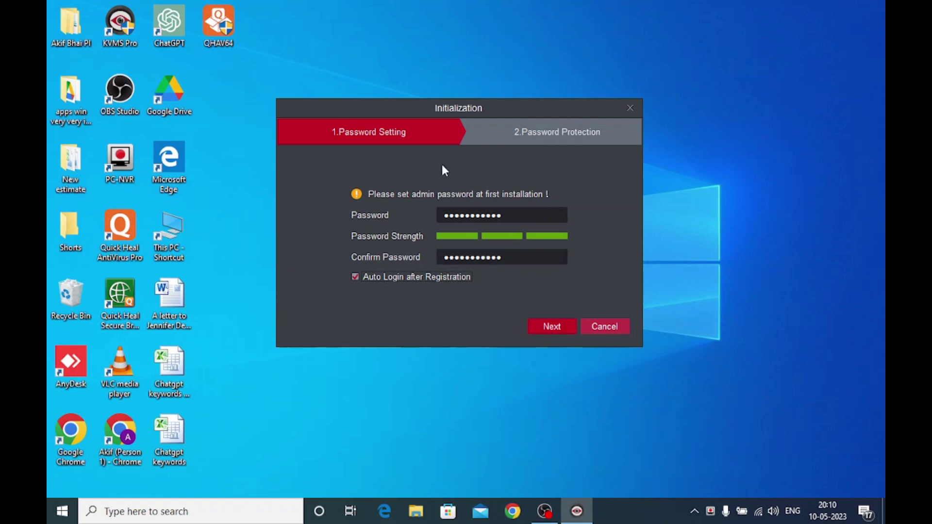
{"action": "left_click", "coordinate": [572, 321]}
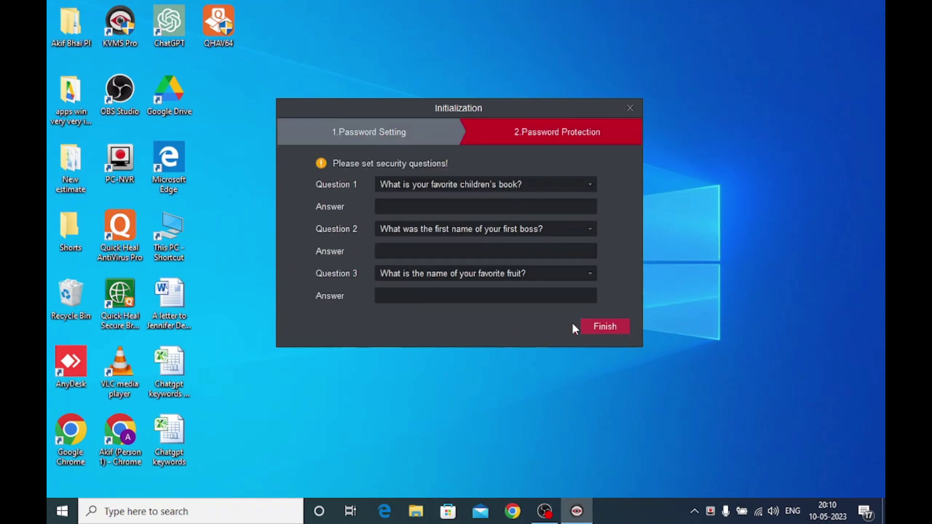
Answer the three security questions and finish initialization
{"action": "left_click", "coordinate": [432, 206]}
{"action": "type", "text": "g"}
{"action": "left_click", "coordinate": [404, 250]}
{"action": "type", "text": "g"}
{"action": "left_click", "coordinate": [395, 295]}
{"action": "type", "text": "gf"}
{"action": "left_click", "coordinate": [605, 327]}
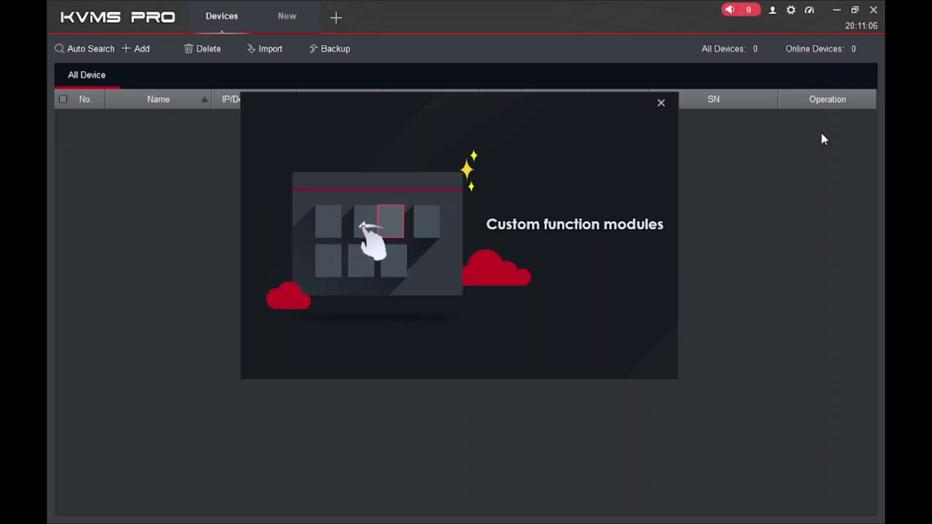
Close the Custom function modules popup and Devices tab, then reopen Devices from the launcher
{"action": "left_click", "coordinate": [661, 103]}
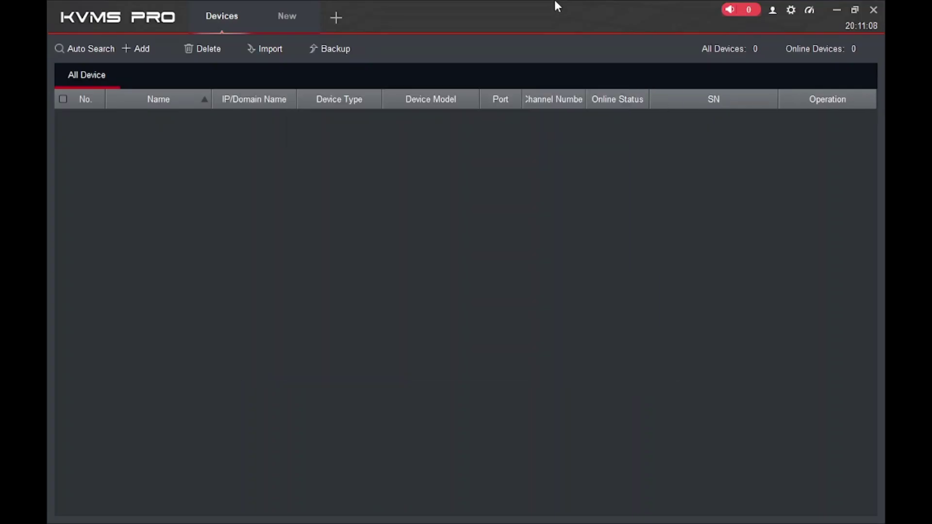
{"action": "left_click", "coordinate": [245, 6]}
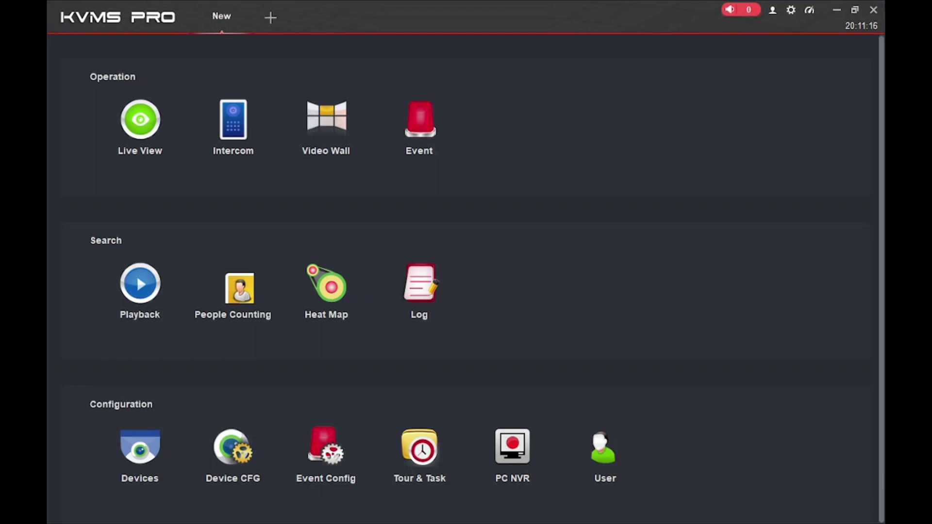
{"action": "left_click", "coordinate": [131, 459]}
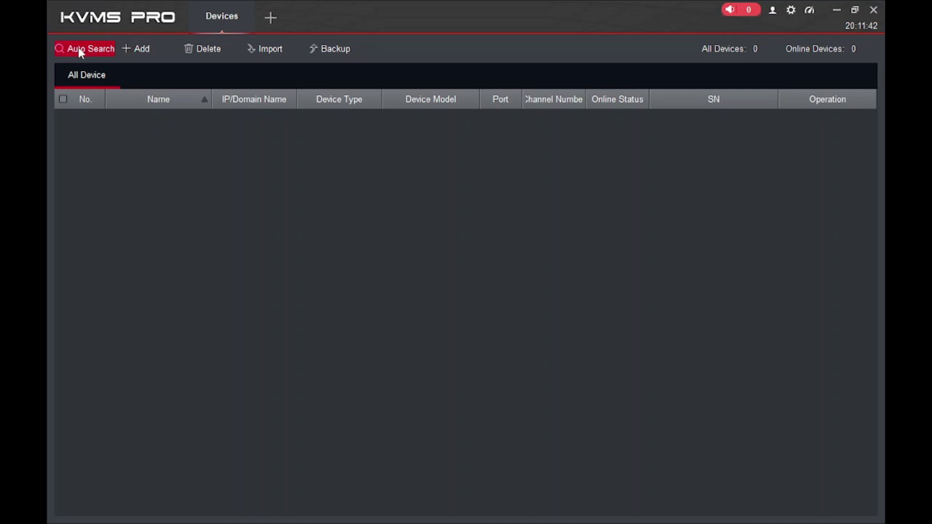
Start adding a device named testnvr using the SN method and paste its serial number
{"action": "left_click", "coordinate": [131, 50]}
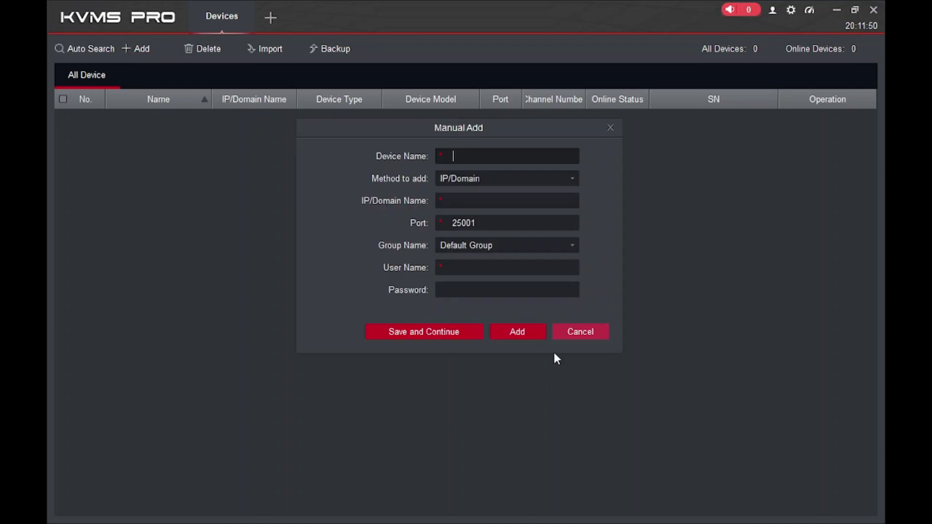
{"action": "left_click", "coordinate": [479, 158]}
{"action": "type", "text": "testnvr"}
{"action": "left_click", "coordinate": [470, 182]}
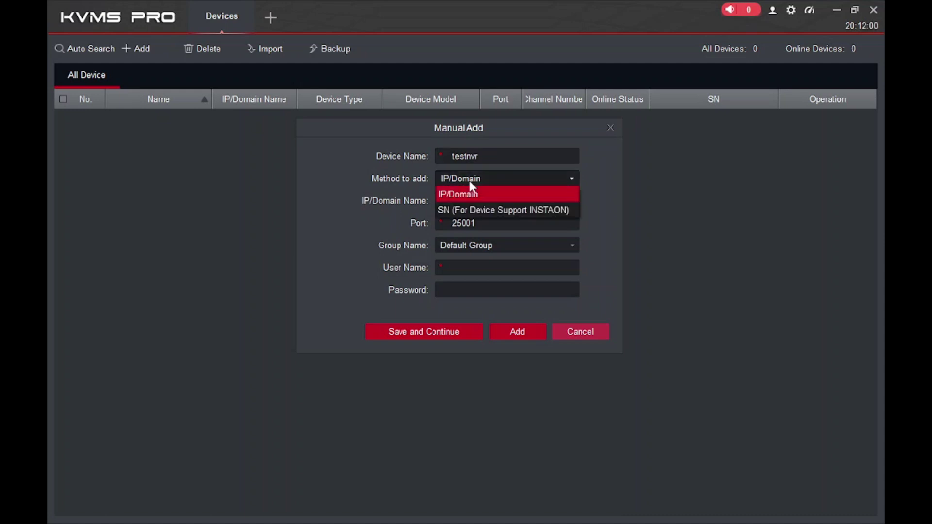
{"action": "left_click", "coordinate": [452, 195]}
{"action": "left_click", "coordinate": [485, 197]}
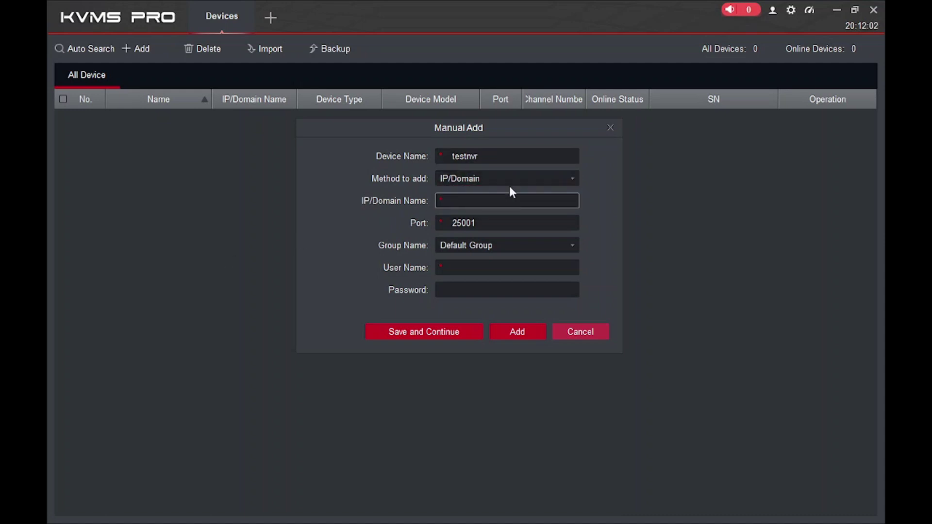
{"action": "left_click", "coordinate": [474, 175]}
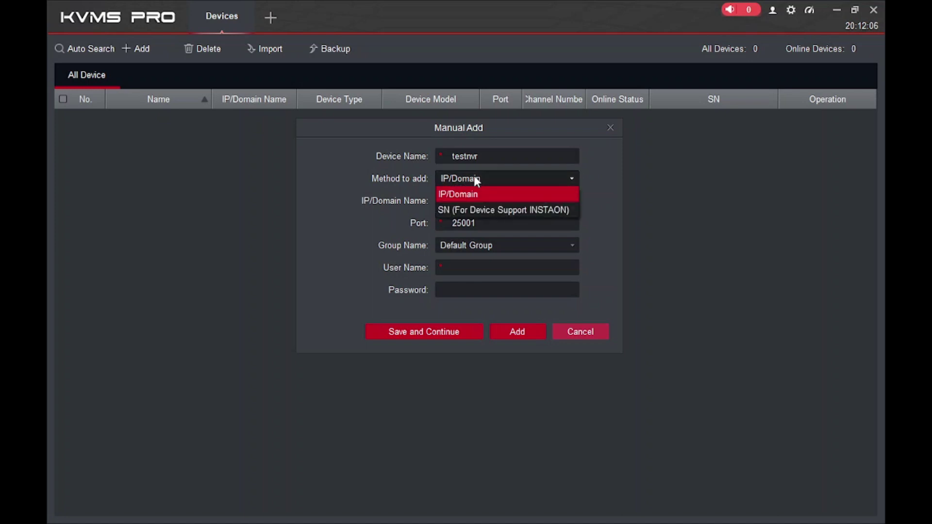
{"action": "left_click", "coordinate": [472, 210]}
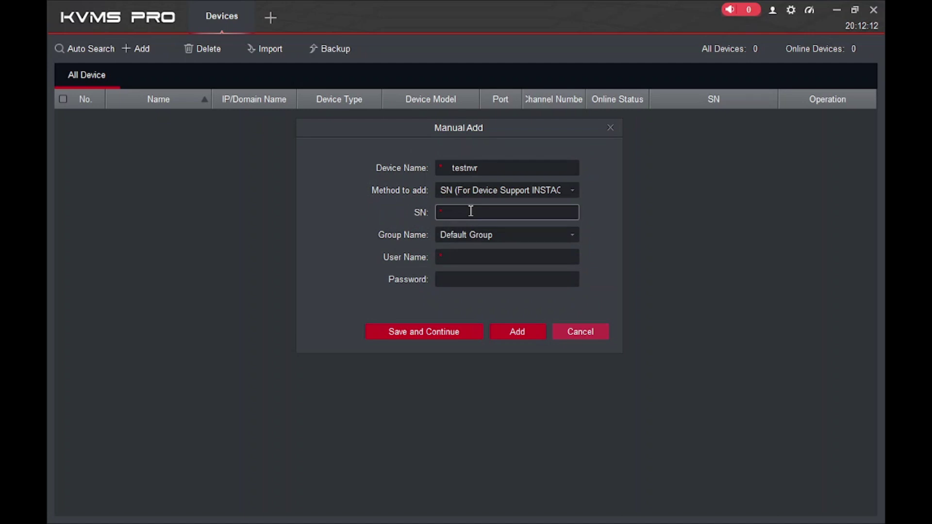
{"action": "key", "text": "ctrl+v"}
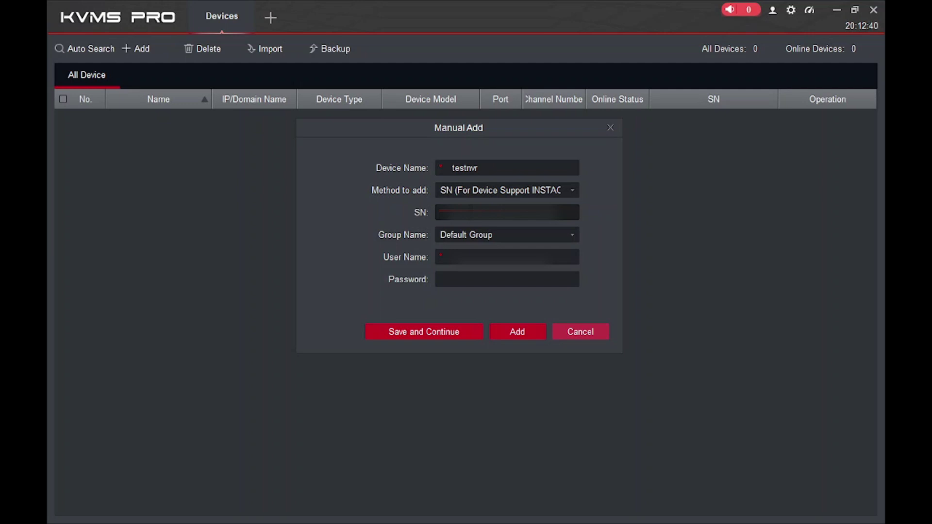
Keep Default Group, enter the device login user name and password, and add the NVR
{"action": "left_click", "coordinate": [455, 234]}
{"action": "left_click", "coordinate": [458, 250]}
{"action": "left_click", "coordinate": [450, 257]}
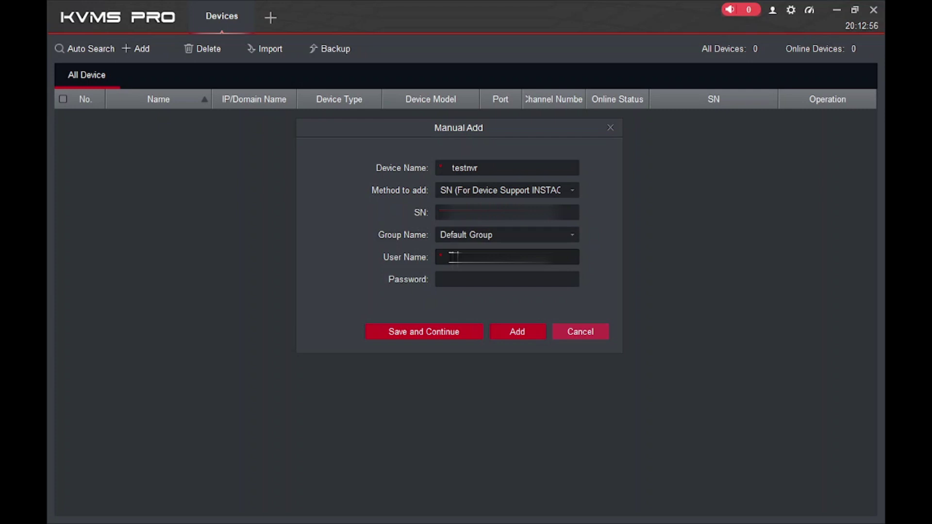
{"action": "key", "text": "Tab"}
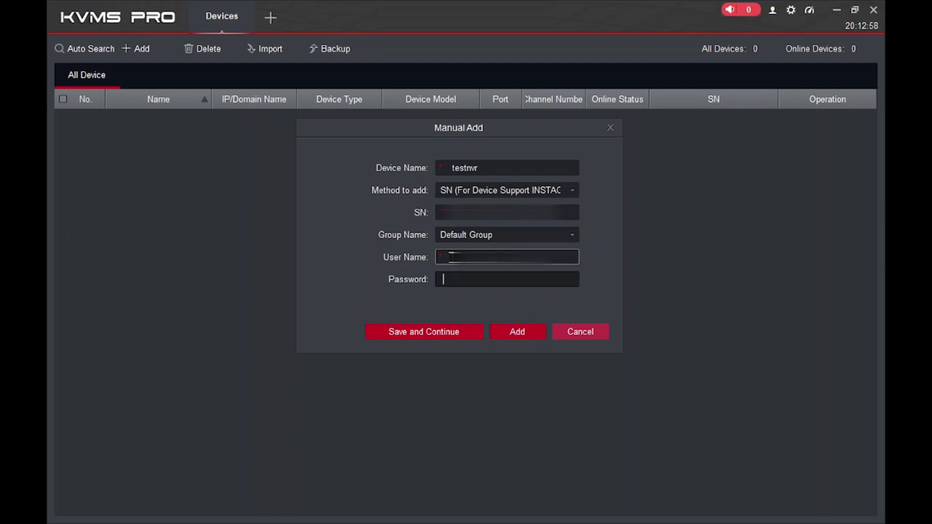
{"action": "type", "text": "*****"}
{"action": "key", "text": "BackSpace"}
{"action": "key", "text": "BackSpace"}
{"action": "key", "text": "BackSpace"}
{"action": "key", "text": "BackSpace"}
{"action": "key", "text": "BackSpace"}
{"action": "type", "text": "aaaaaaaaaa"}
{"action": "key", "text": "BackSpace"}
{"action": "key", "text": "BackSpace"}
{"action": "key", "text": "BackSpace"}
{"action": "key", "text": "BackSpace"}
{"action": "key", "text": "BackSpace"}
{"action": "key", "text": "BackSpace"}
{"action": "key", "text": "BackSpace"}
{"action": "key", "text": "BackSpace"}
{"action": "key", "text": "BackSpace"}
{"action": "key", "text": "BackSpace"}
{"action": "type", "text": "aaaaaaaaaa"}
{"action": "left_click", "coordinate": [526, 330]}
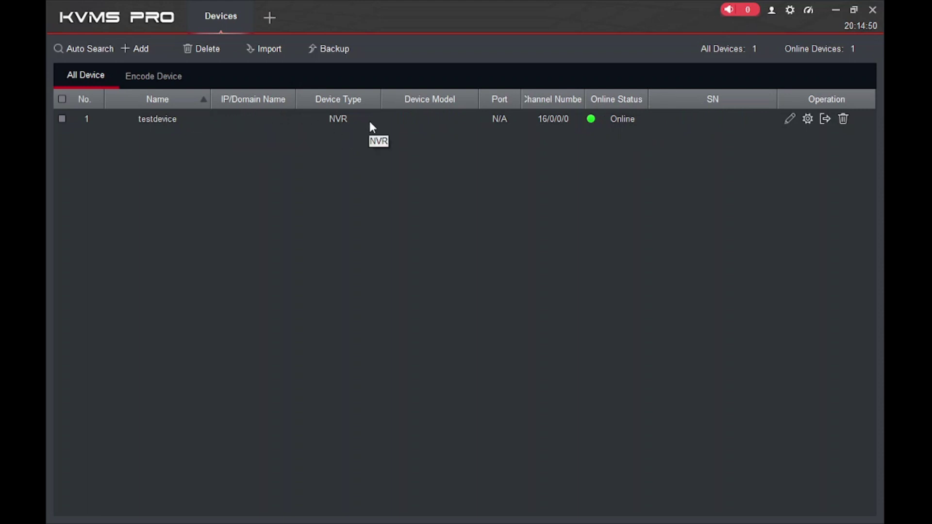
Check the online testdevice row's details and open a new function-modules tab
{"action": "mouse_move", "coordinate": [559, 128]}
{"action": "left_click", "coordinate": [269, 18]}
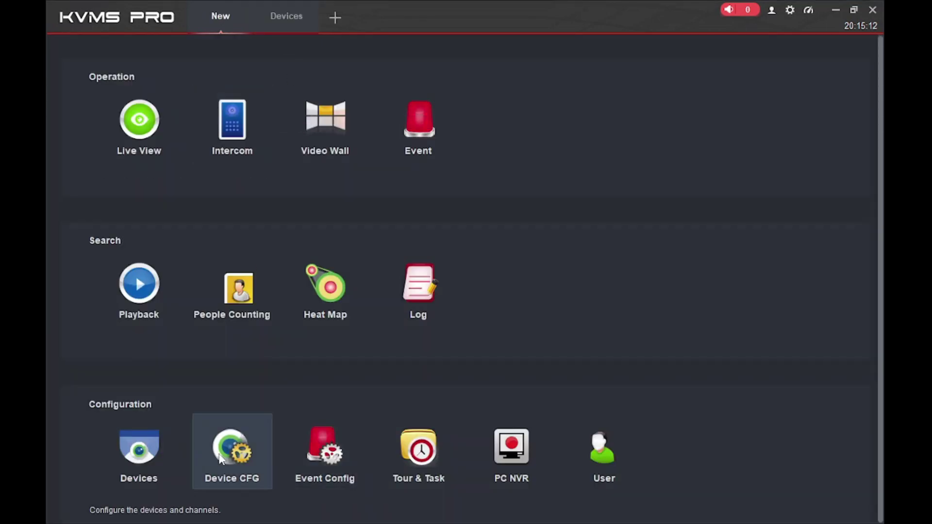
Open Device CFG for testdevice and bring up channel 1's Camera image settings
{"action": "left_click", "coordinate": [221, 460]}
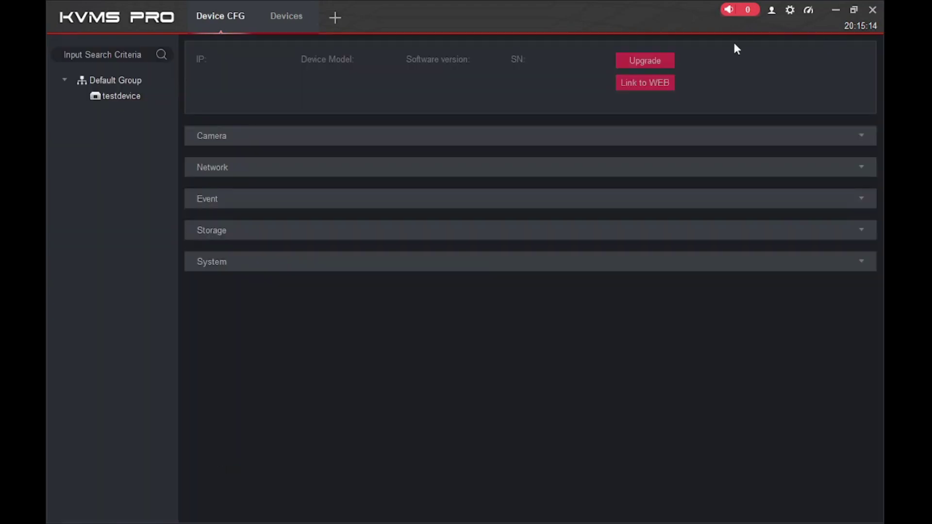
{"action": "left_click", "coordinate": [290, 17]}
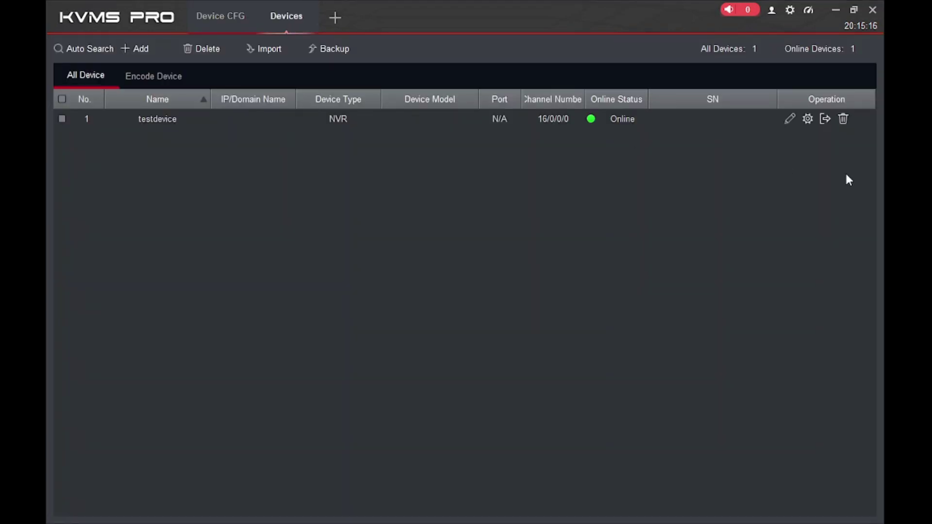
{"action": "left_click", "coordinate": [805, 121]}
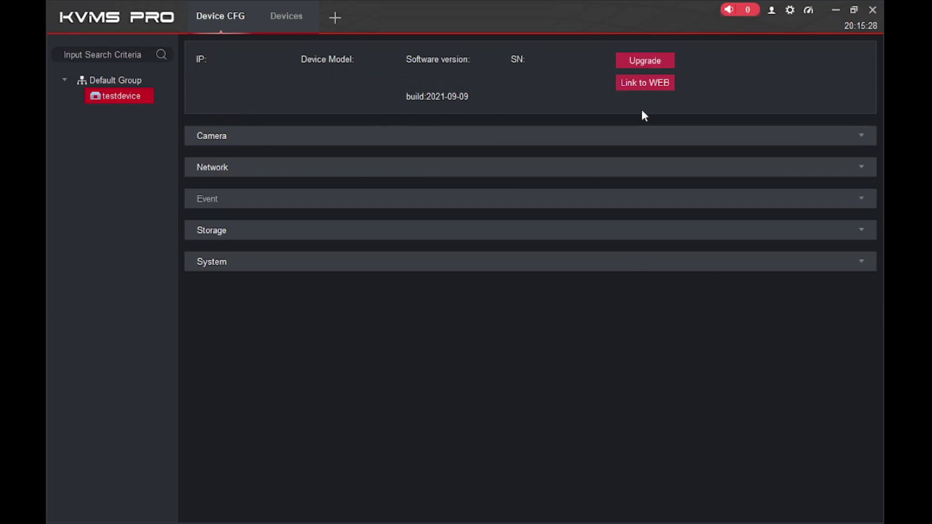
{"action": "left_click", "coordinate": [830, 138]}
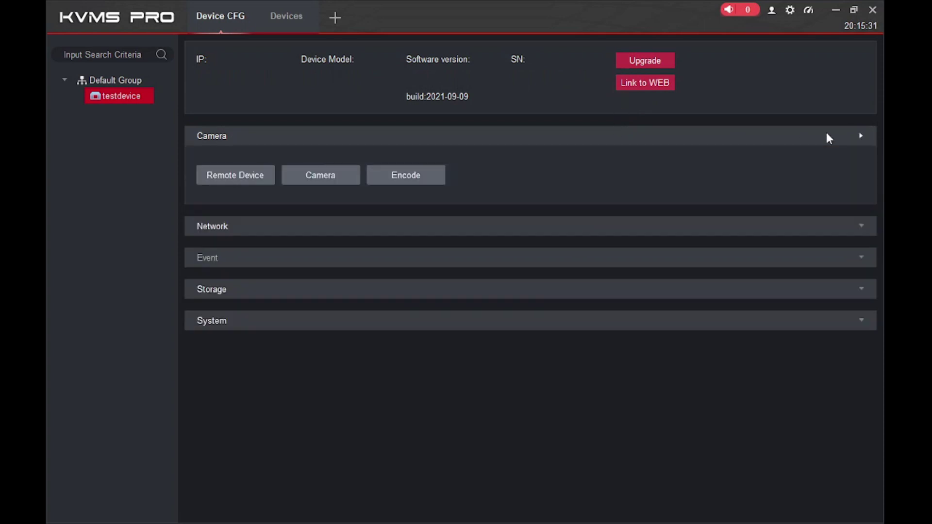
{"action": "left_click", "coordinate": [300, 181]}
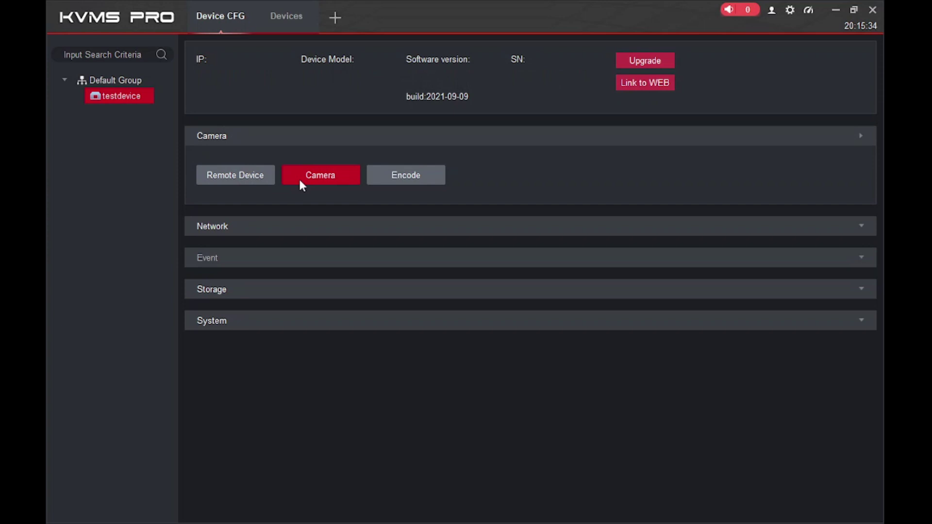
{"action": "left_click", "coordinate": [301, 185]}
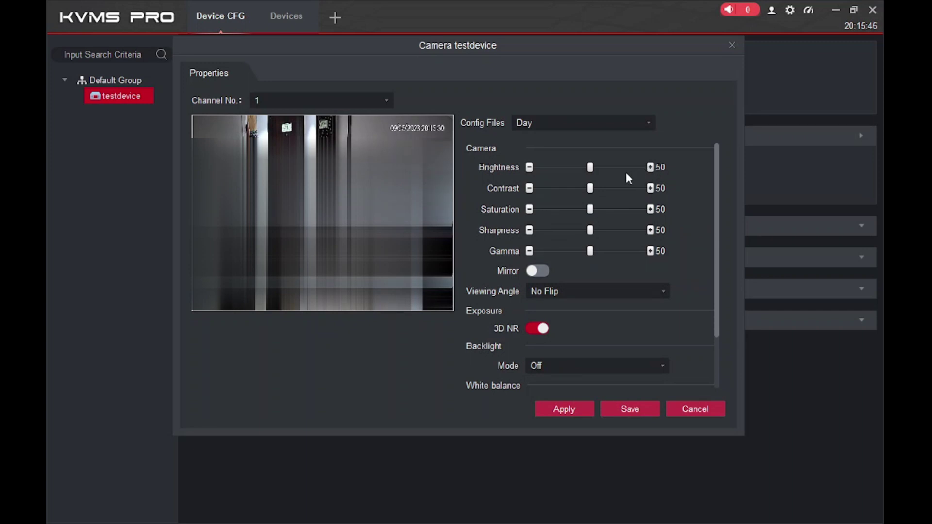
Review Config Files (keep Day) and Backlight Mode (keep Off), then close the Camera dialog unchanged
{"action": "left_click", "coordinate": [584, 129]}
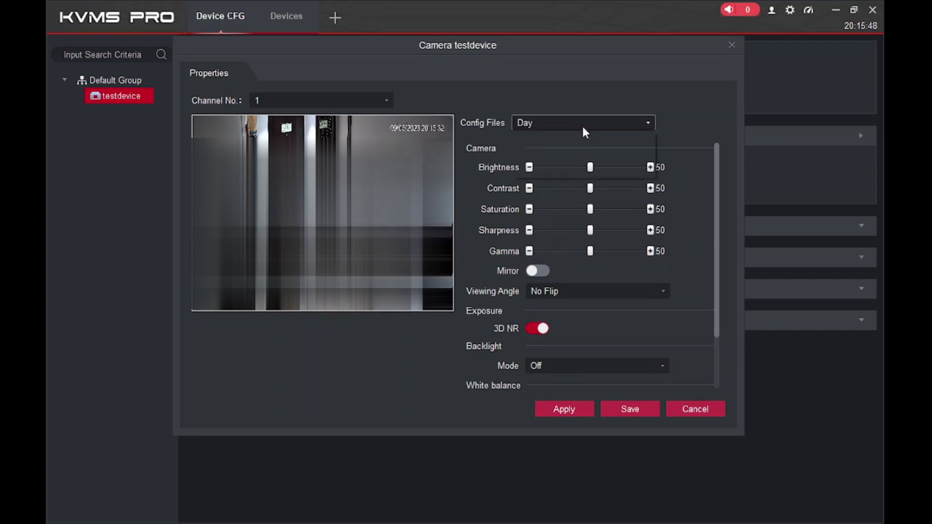
{"action": "left_click", "coordinate": [582, 126]}
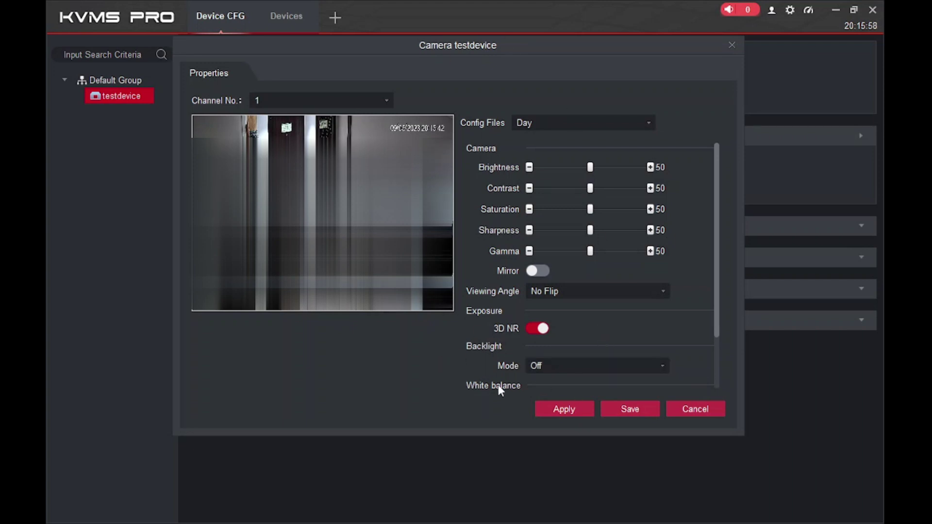
{"action": "left_click", "coordinate": [563, 363]}
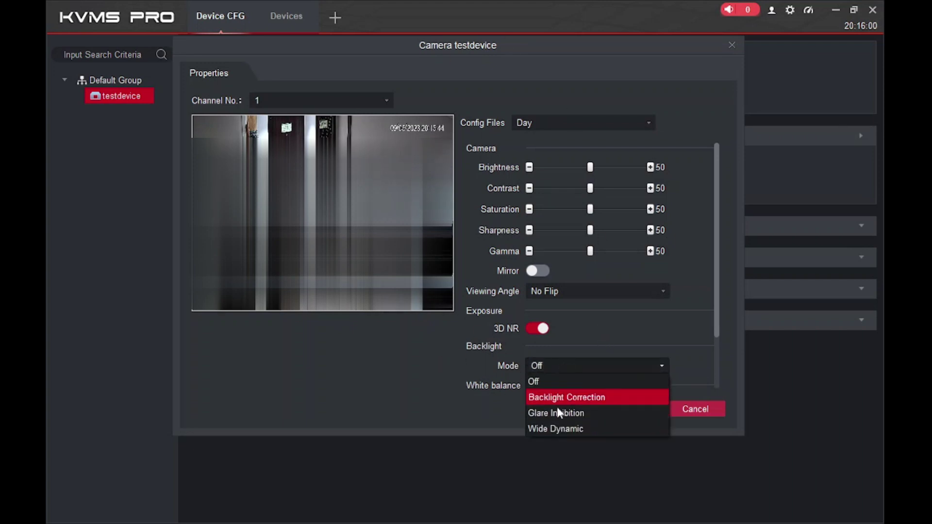
{"action": "left_click", "coordinate": [647, 323]}
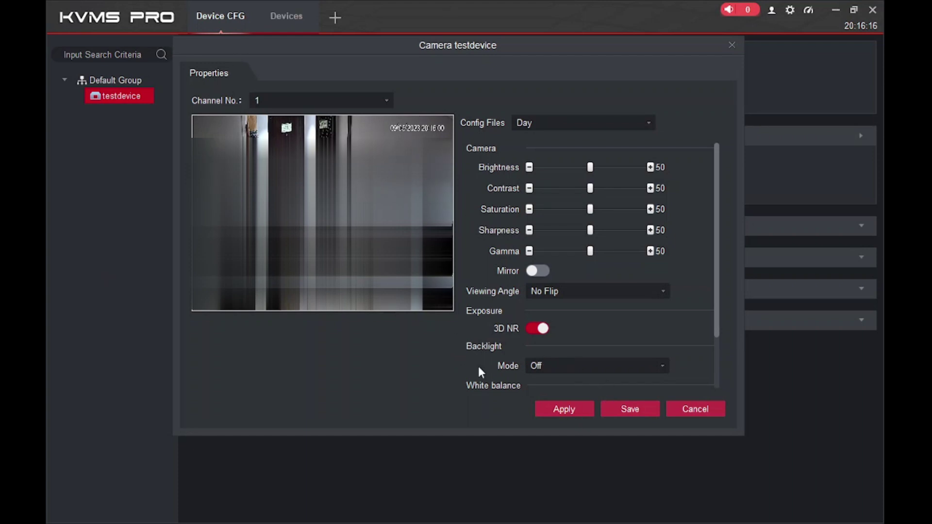
{"action": "left_click", "coordinate": [731, 46]}
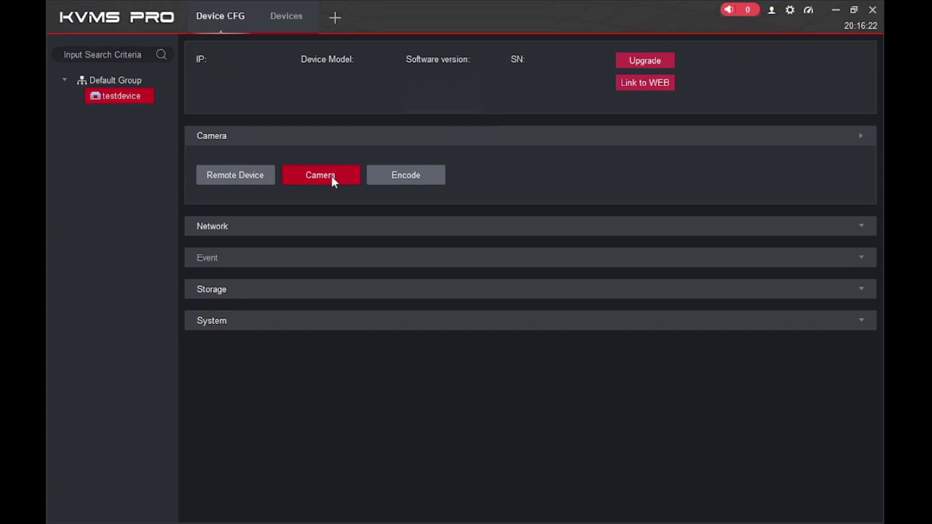
{"action": "left_click", "coordinate": [423, 181]}
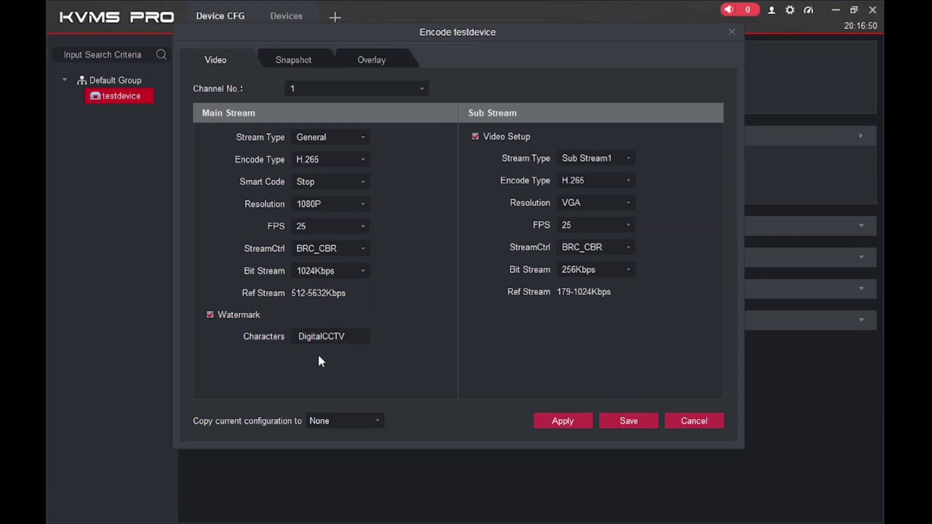
{"action": "left_click", "coordinate": [307, 158]}
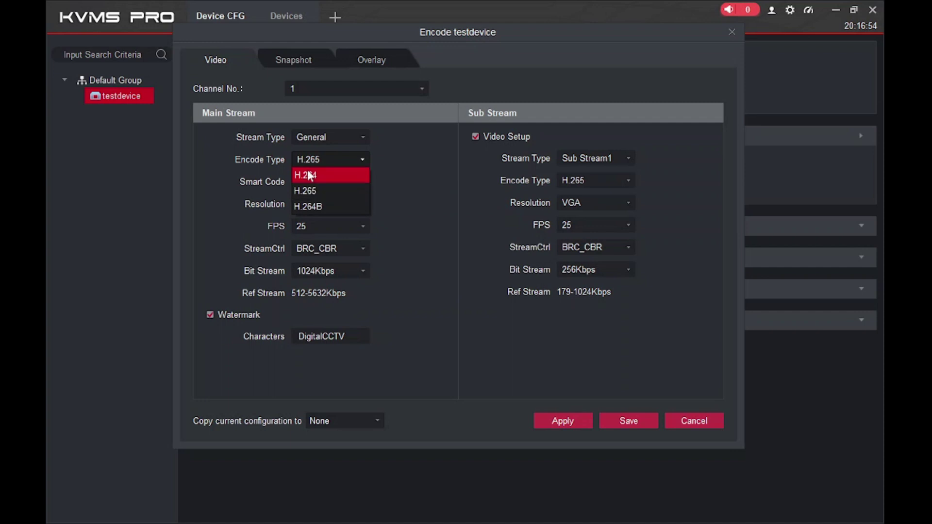
{"action": "left_click", "coordinate": [309, 191]}
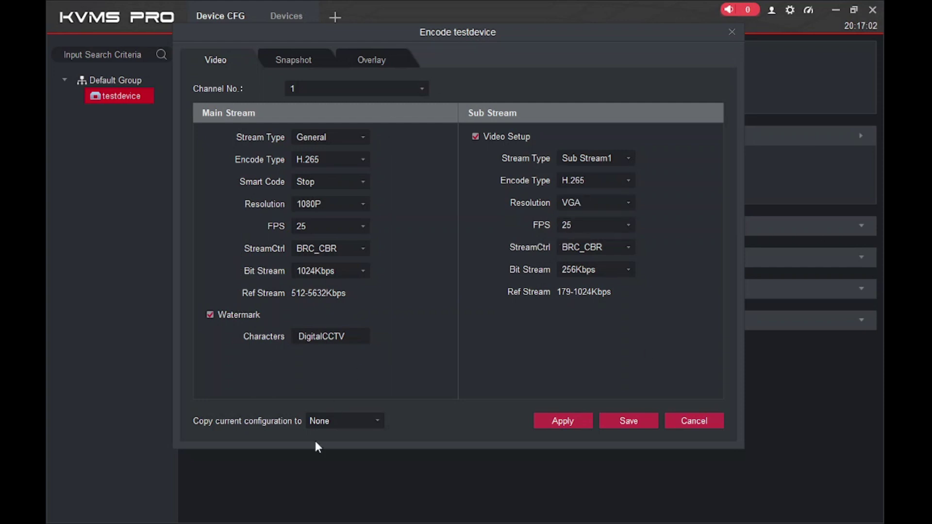
{"action": "left_click", "coordinate": [326, 421]}
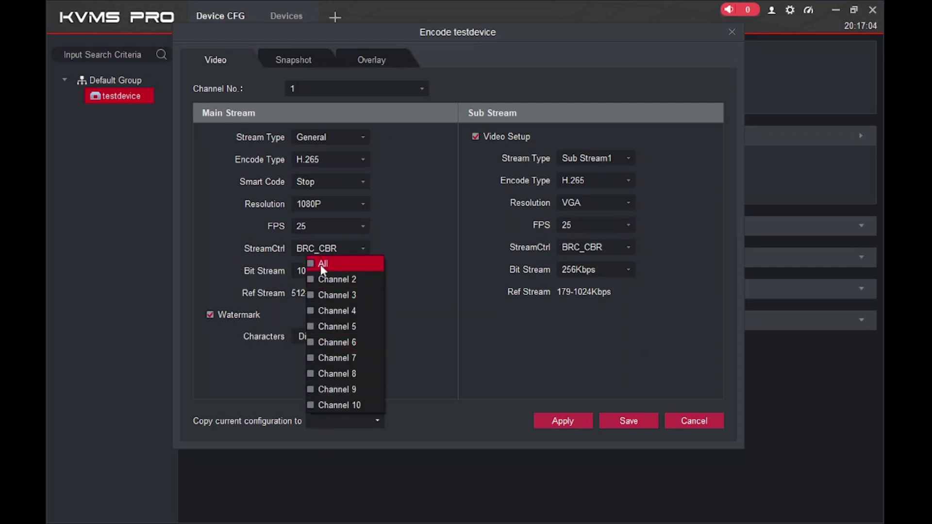
{"action": "left_click", "coordinate": [553, 373]}
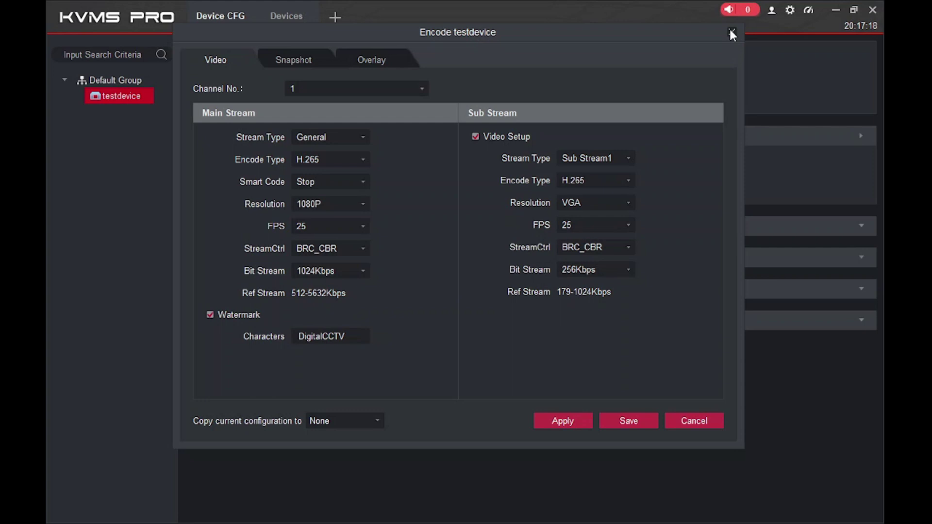
{"action": "left_click", "coordinate": [732, 32]}
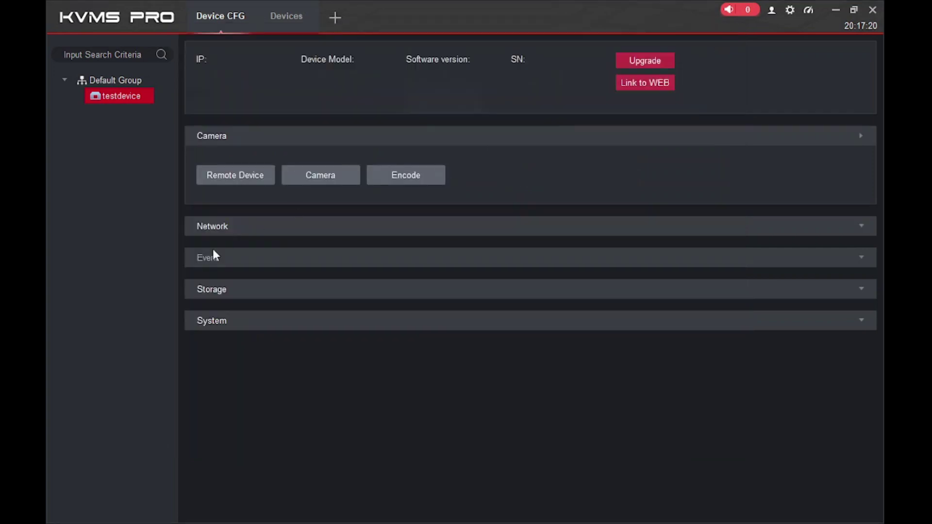
Open testdevice's Network TCP/IP settings, inspect IP Address and Default Gateway, and close without saving
{"action": "left_click", "coordinate": [252, 227]}
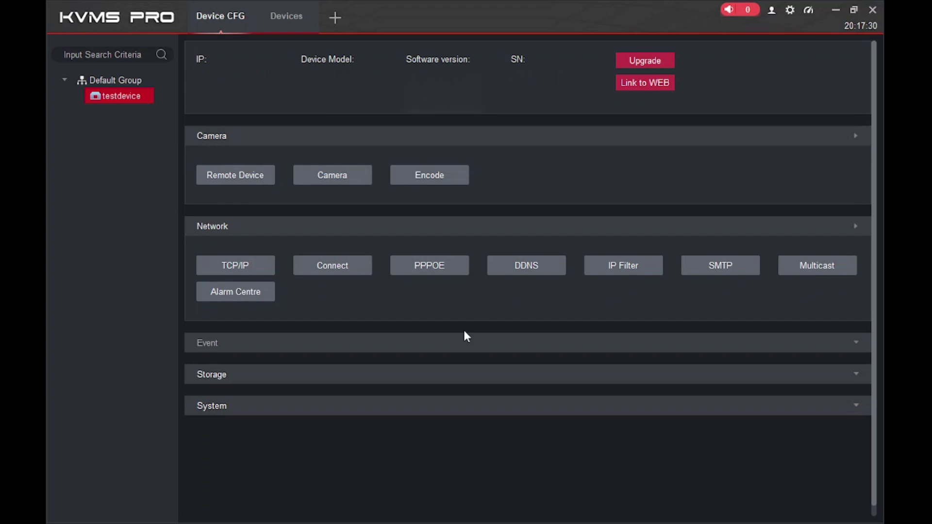
{"action": "left_click", "coordinate": [245, 268]}
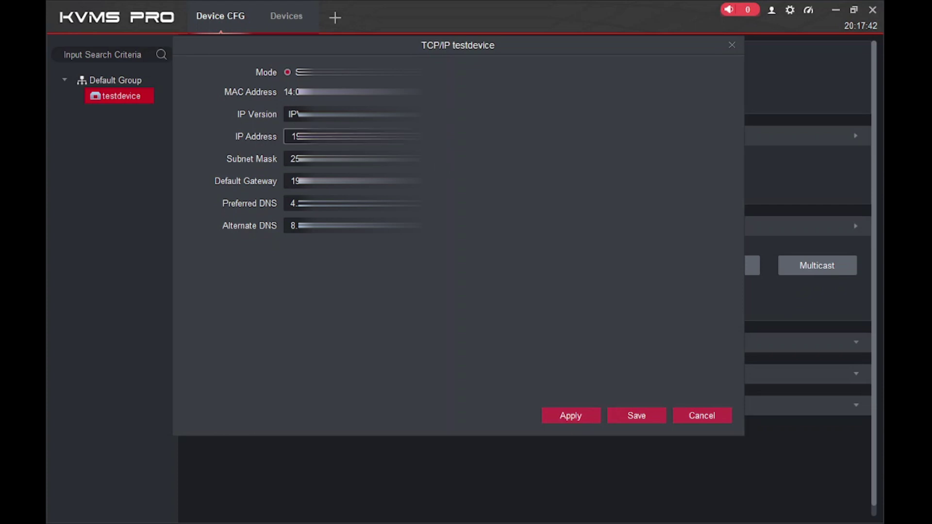
{"action": "left_click", "coordinate": [340, 137]}
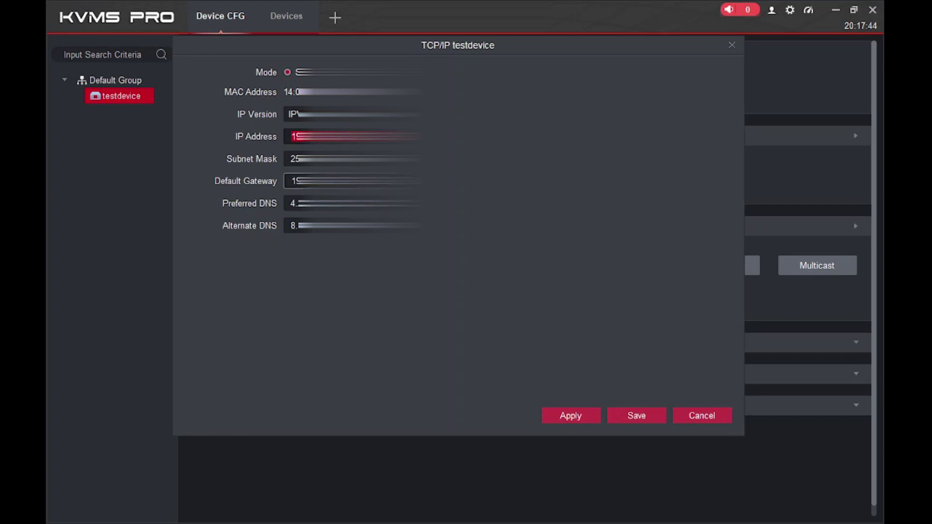
{"action": "left_click", "coordinate": [340, 181]}
{"action": "left_click", "coordinate": [733, 49]}
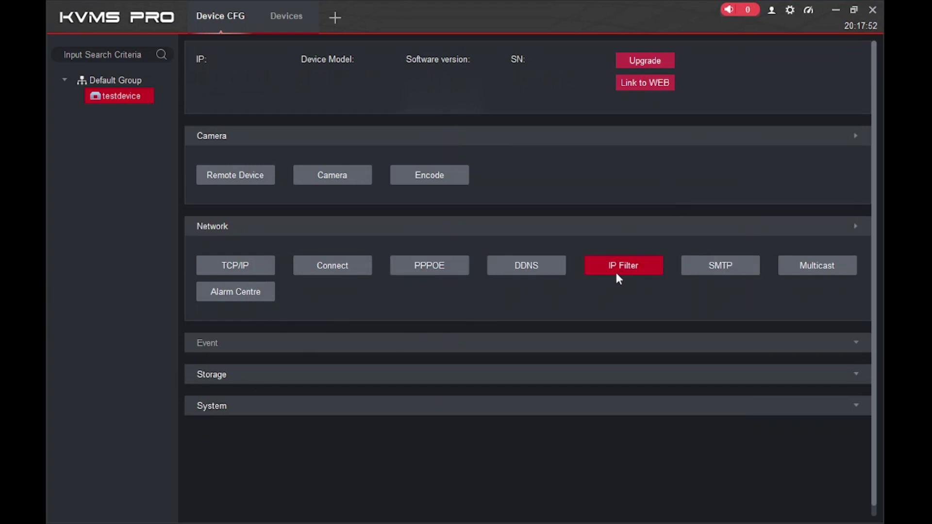
Check testdevice's HDD1 and HDD2 in HDD Manager (Read-Write, Disk Normal), then close it
{"action": "left_click", "coordinate": [230, 373]}
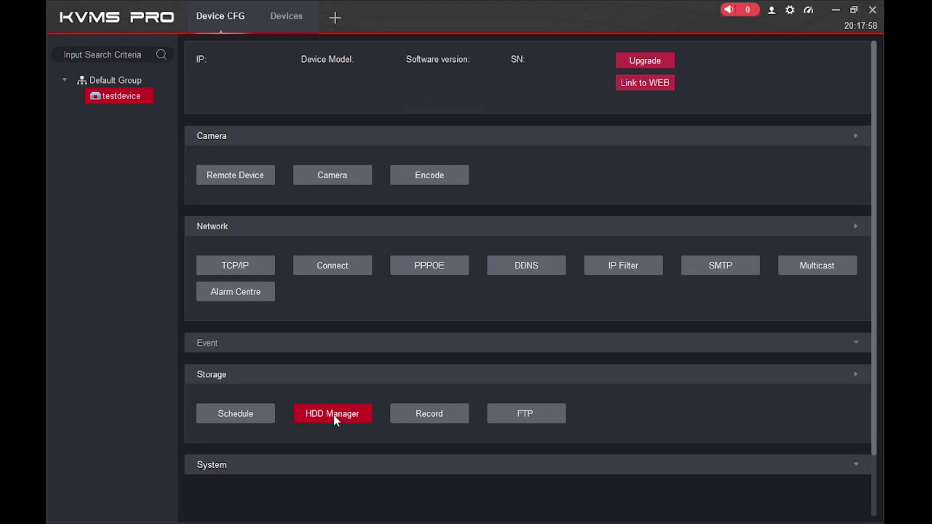
{"action": "left_click", "coordinate": [335, 421]}
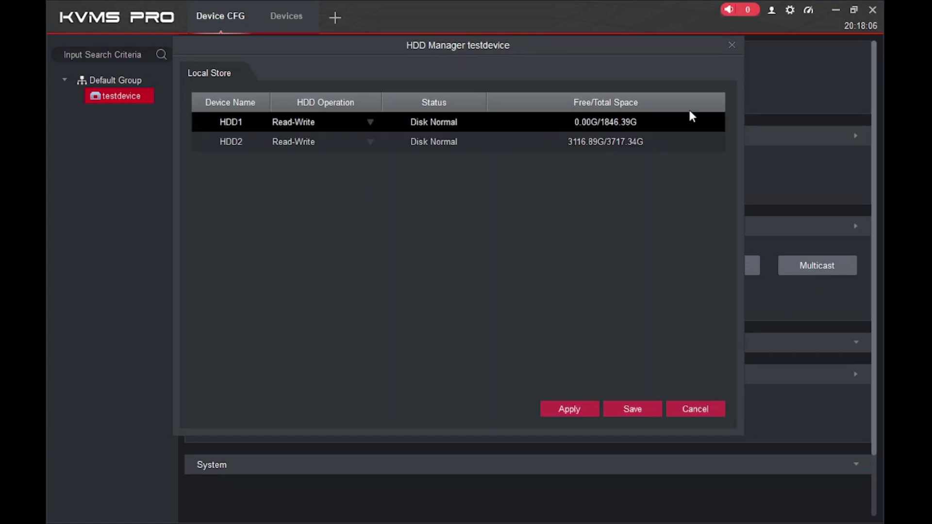
{"action": "left_click", "coordinate": [731, 46]}
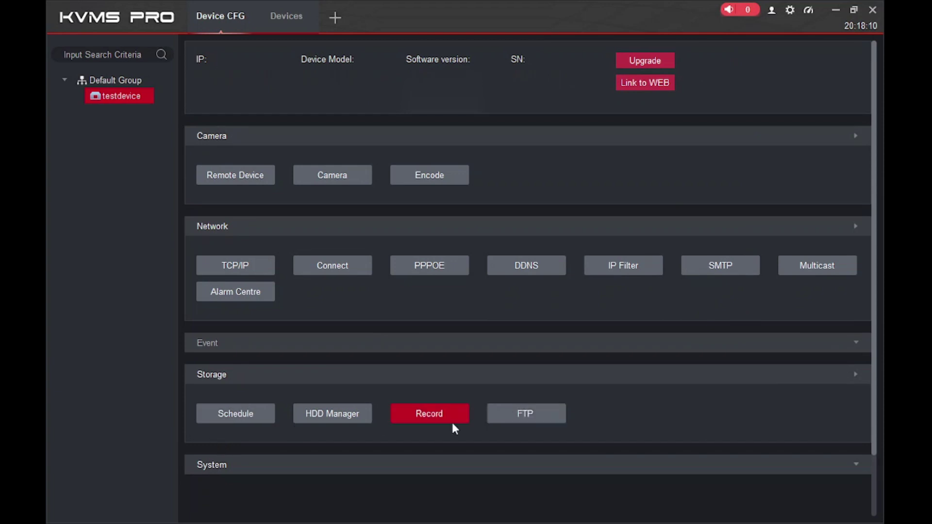
{"action": "scroll", "coordinate": [552, 394], "scroll_direction": "down", "scroll_amount": 2}
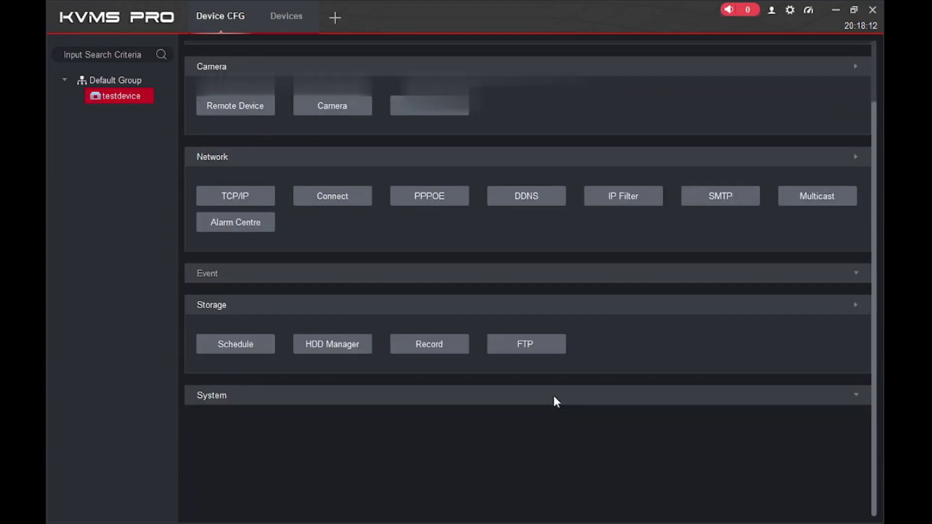
{"action": "scroll", "coordinate": [552, 394], "scroll_direction": "up", "scroll_amount": 2}
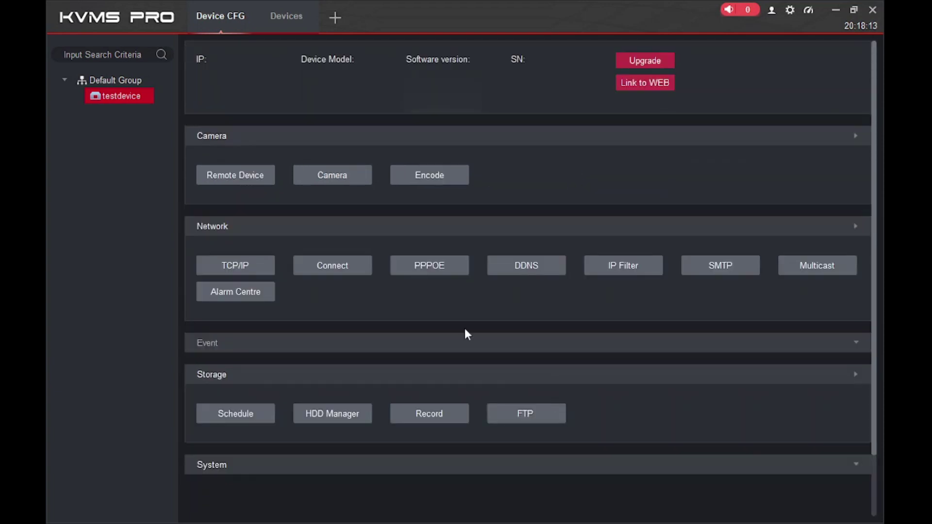
Close the device tabs and stream the ninth and last CP IP Cam channels in Live View
{"action": "left_click", "coordinate": [246, 7]}
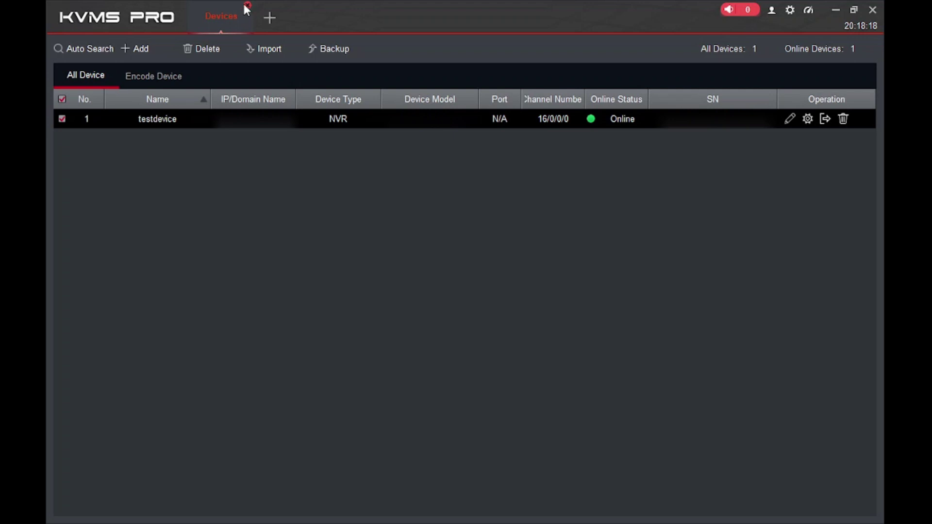
{"action": "left_click", "coordinate": [247, 6]}
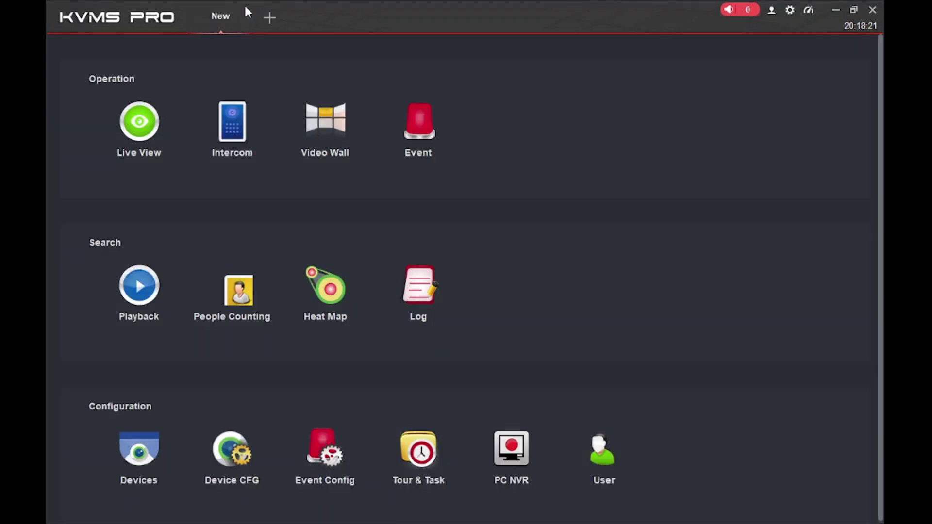
{"action": "left_click", "coordinate": [151, 122]}
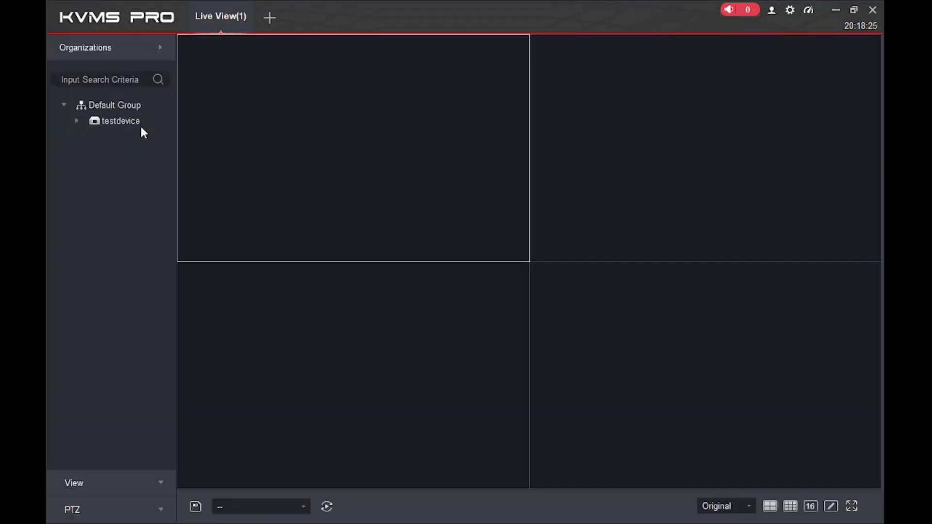
{"action": "left_click", "coordinate": [77, 122]}
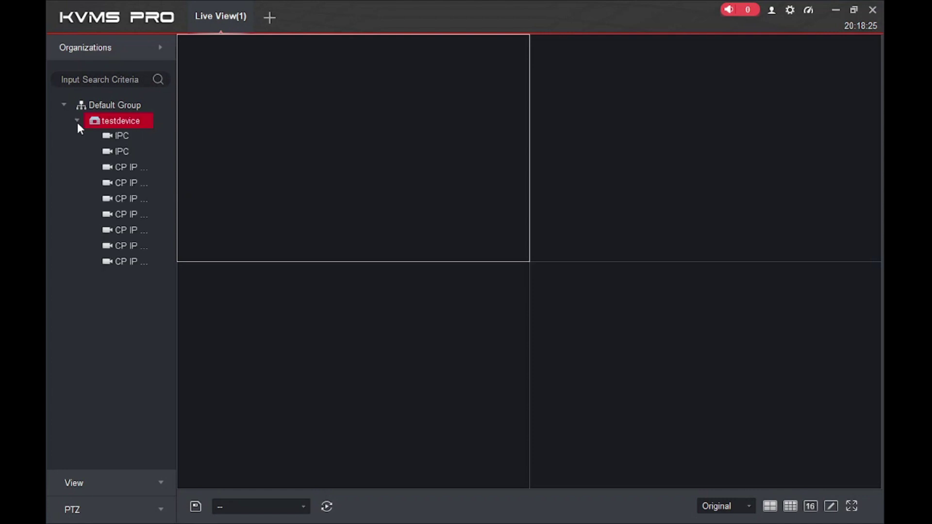
{"action": "left_click", "coordinate": [124, 264]}
{"action": "double_click", "coordinate": [124, 261]}
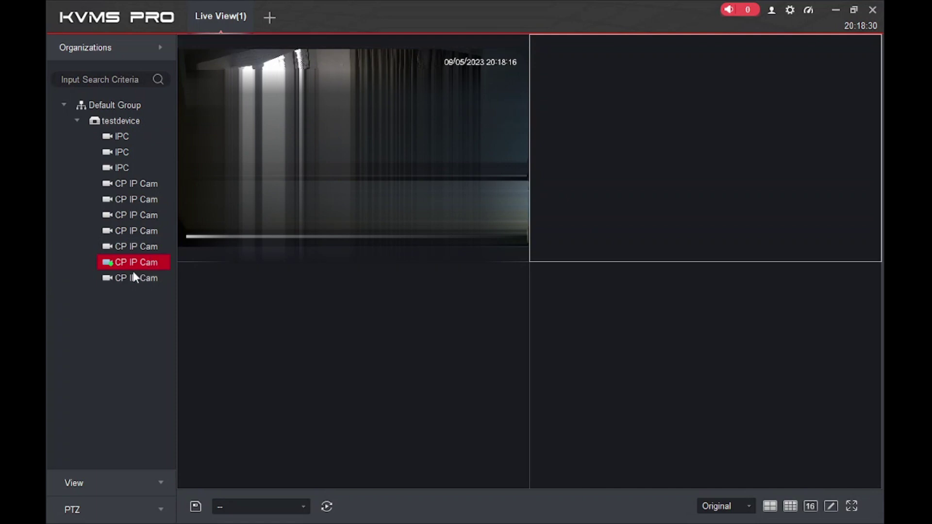
{"action": "double_click", "coordinate": [125, 278]}
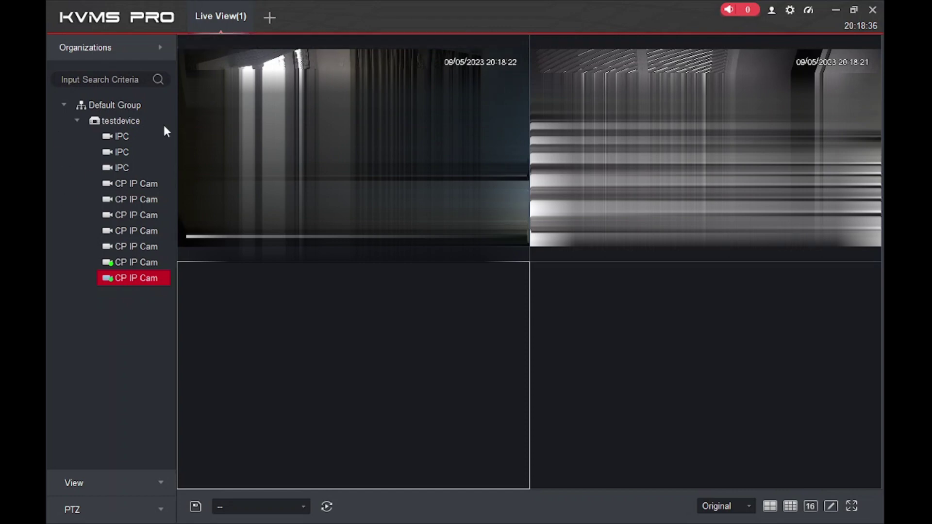
Save the current live view layout and close the Live View tab
{"action": "left_click", "coordinate": [195, 508]}
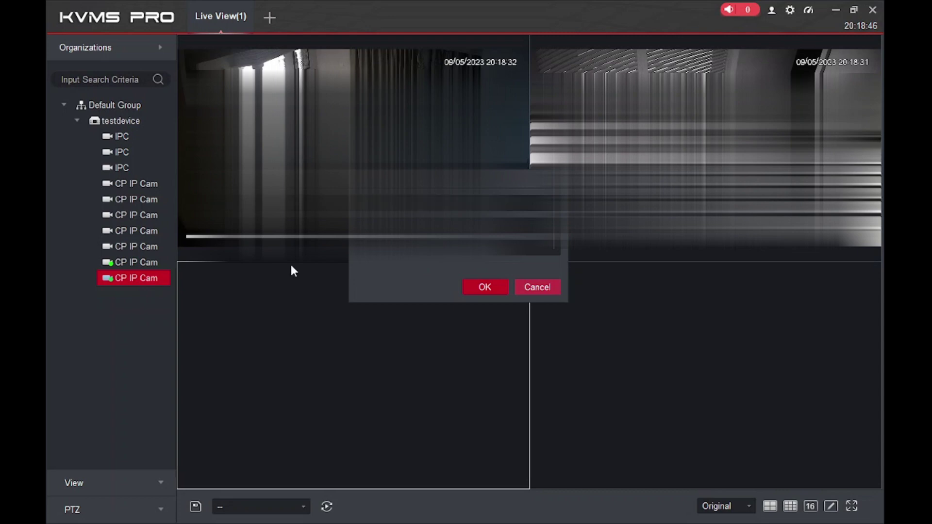
{"action": "key", "text": "Return"}
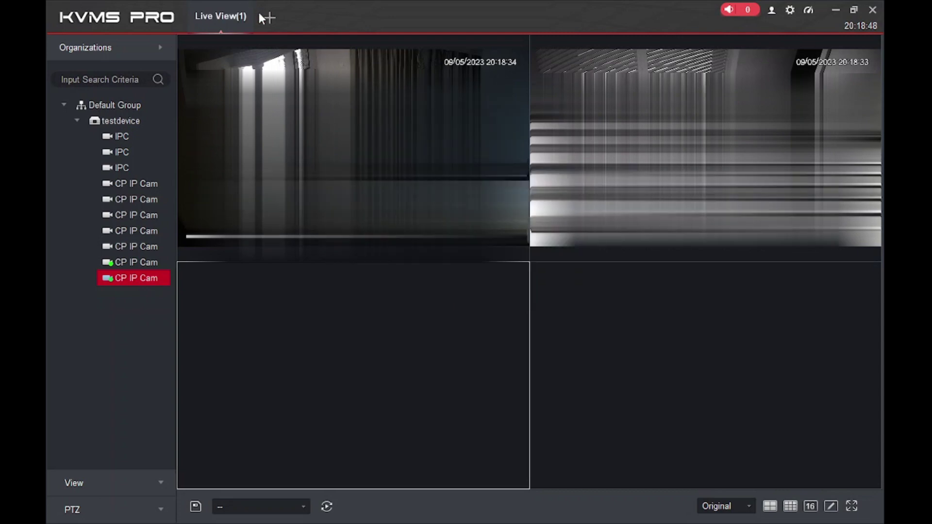
{"action": "mouse_move", "coordinate": [241, 7]}
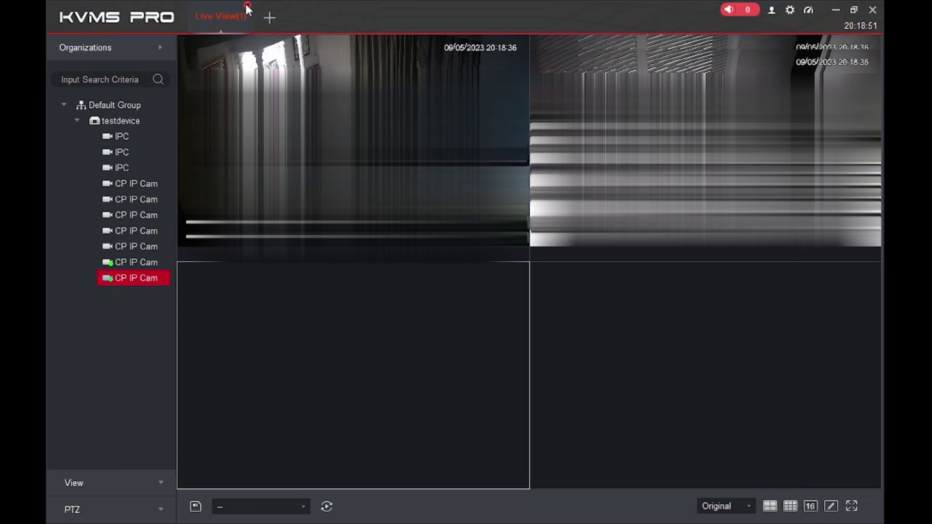
{"action": "left_click", "coordinate": [247, 6]}
Open the Intercom module's Search > Call History page
{"action": "left_click", "coordinate": [242, 124]}
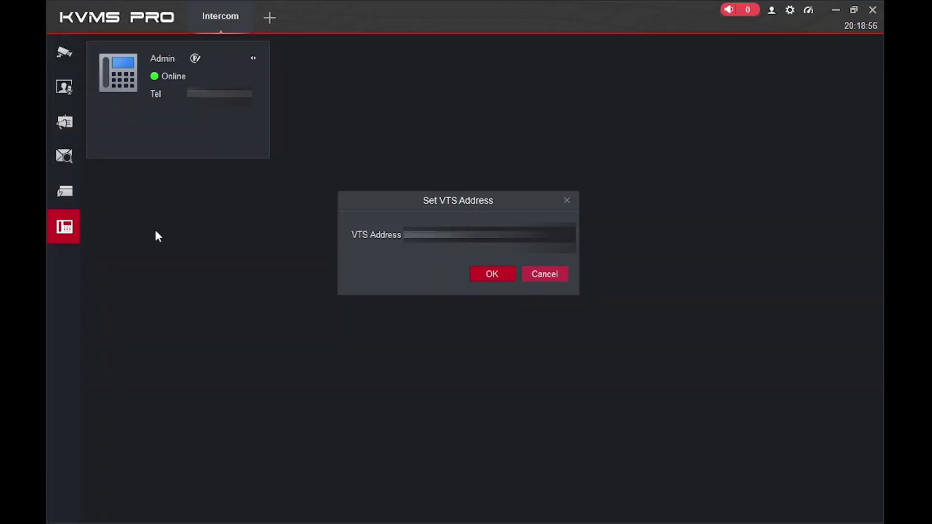
{"action": "mouse_move", "coordinate": [73, 208]}
{"action": "mouse_move", "coordinate": [55, 104]}
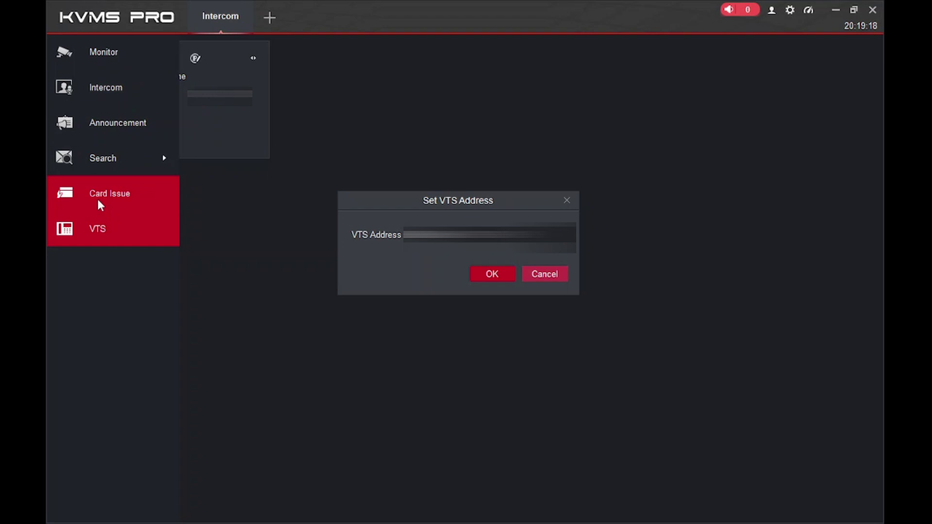
{"action": "left_click", "coordinate": [124, 158]}
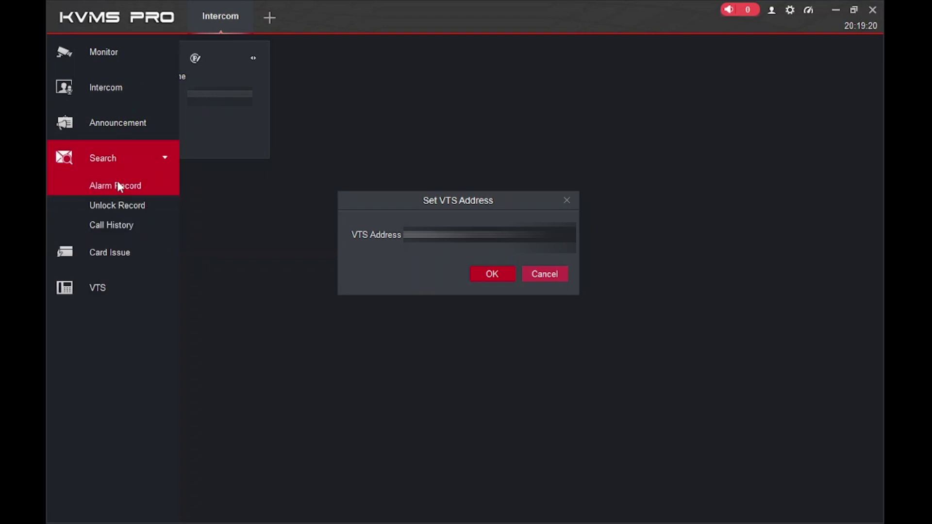
{"action": "left_click", "coordinate": [107, 223]}
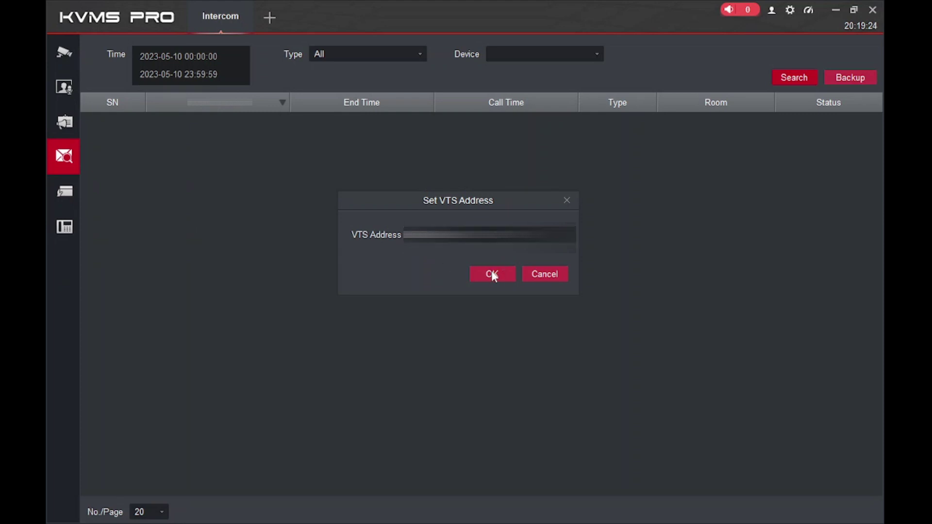
Accept the VTS address, try a call history search, dismiss the device warning, close Intercom
{"action": "left_click", "coordinate": [493, 274]}
{"action": "left_click", "coordinate": [791, 78]}
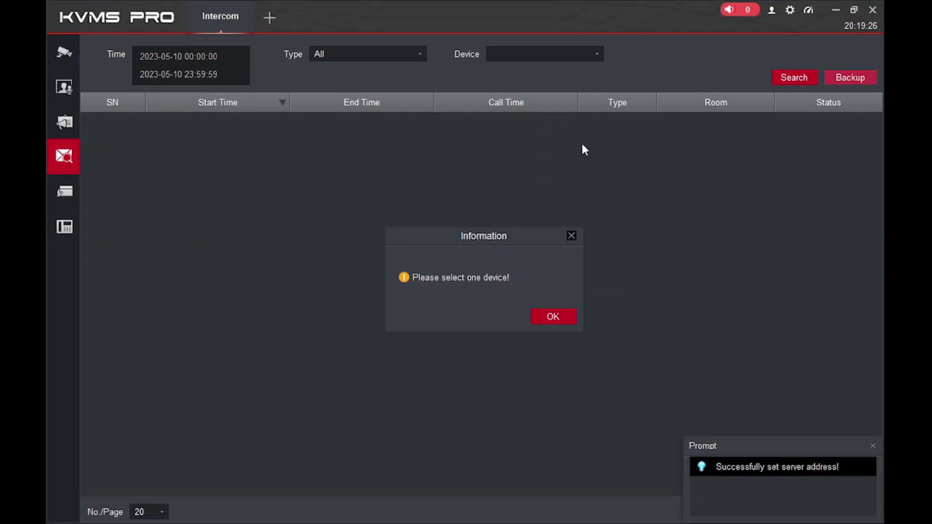
{"action": "left_click", "coordinate": [542, 314]}
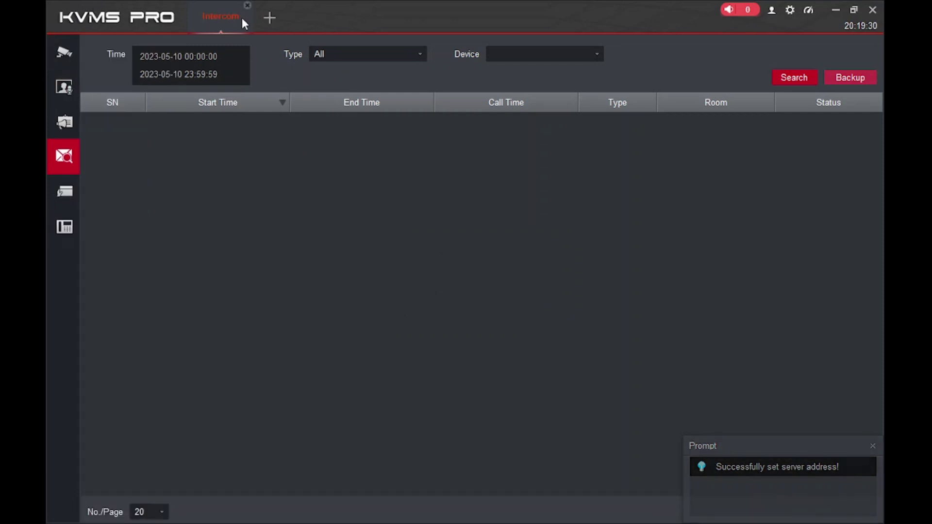
{"action": "left_click", "coordinate": [247, 5]}
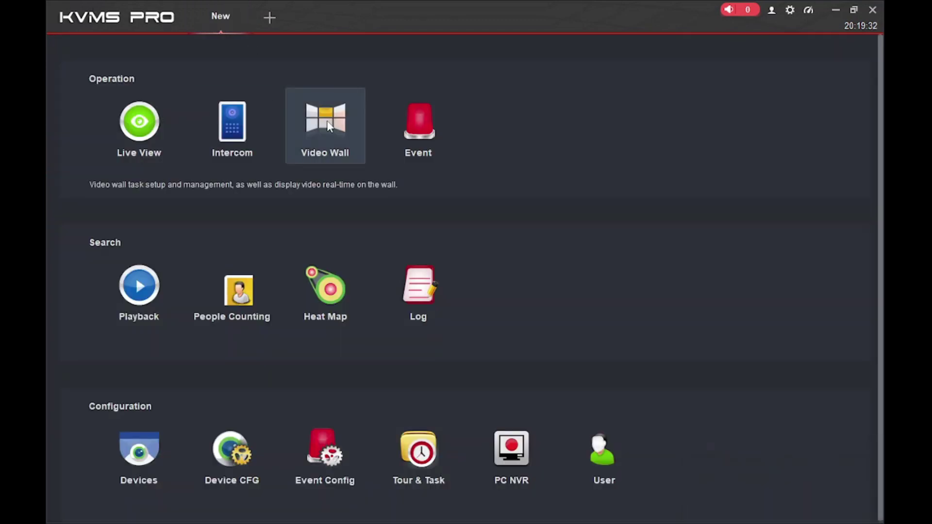
Open Video Wall and start a new layout named Untitled 1 from the screen selector
{"action": "left_click", "coordinate": [329, 126]}
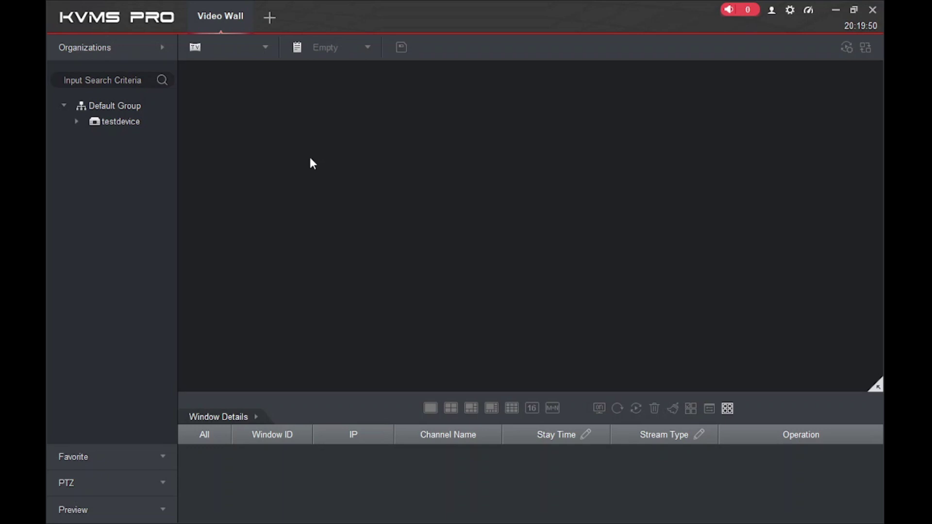
{"action": "left_click", "coordinate": [197, 48]}
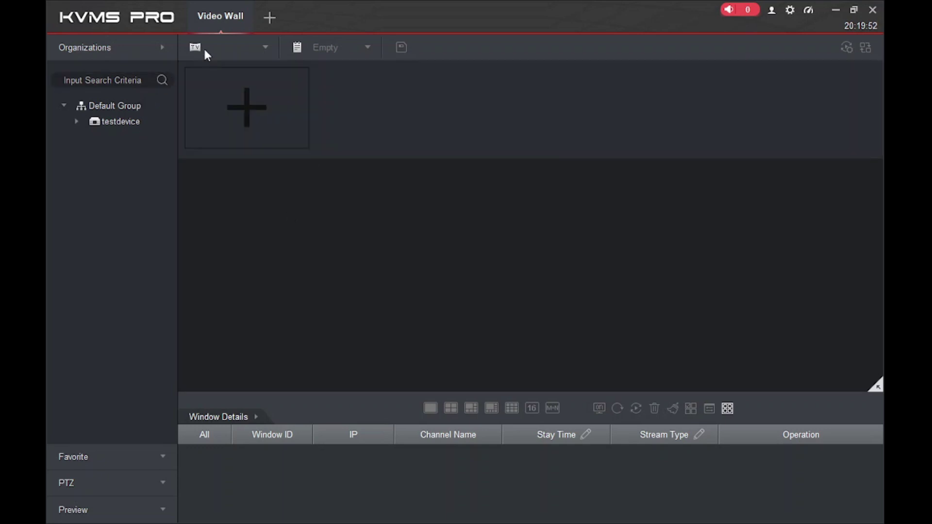
{"action": "left_click", "coordinate": [236, 116]}
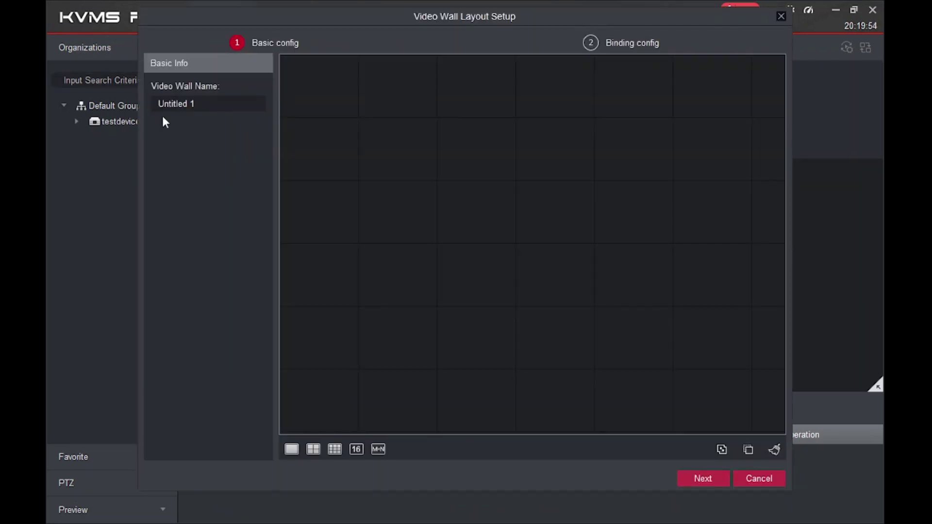
Build the Untitled 1 wall from one screen plus a 2x2 block of screens
{"action": "left_click_drag", "start_coordinate": [204, 104], "coordinate": [155, 106]}
{"action": "left_click_drag", "start_coordinate": [292, 449], "coordinate": [289, 72]}
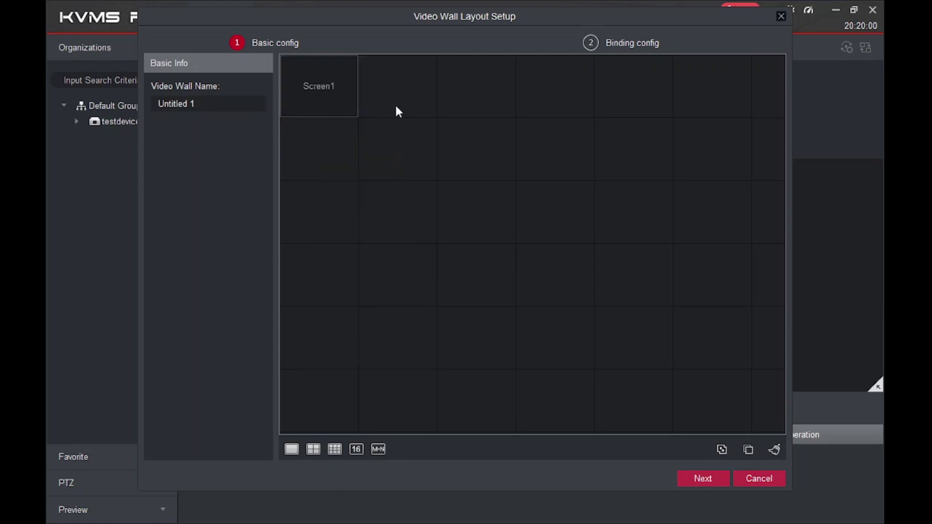
{"action": "left_click_drag", "start_coordinate": [316, 448], "coordinate": [388, 75]}
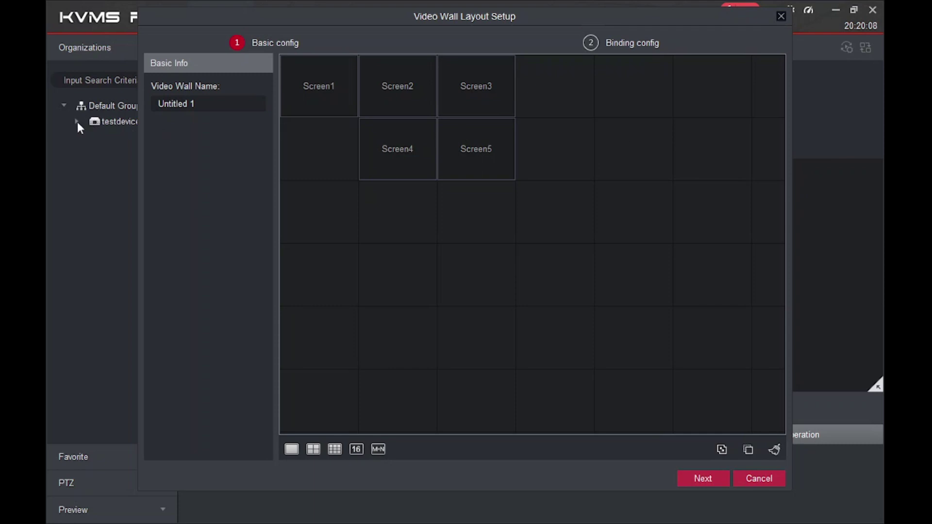
{"action": "left_click", "coordinate": [210, 104]}
Bind the Default Group channels and finish the video wall setup
{"action": "left_click", "coordinate": [704, 480]}
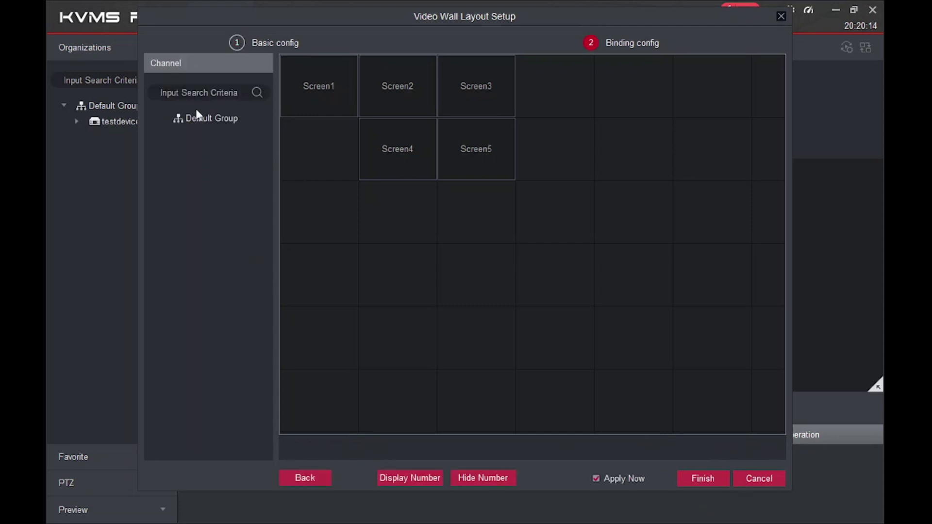
{"action": "left_click", "coordinate": [196, 119]}
{"action": "left_click", "coordinate": [703, 479]}
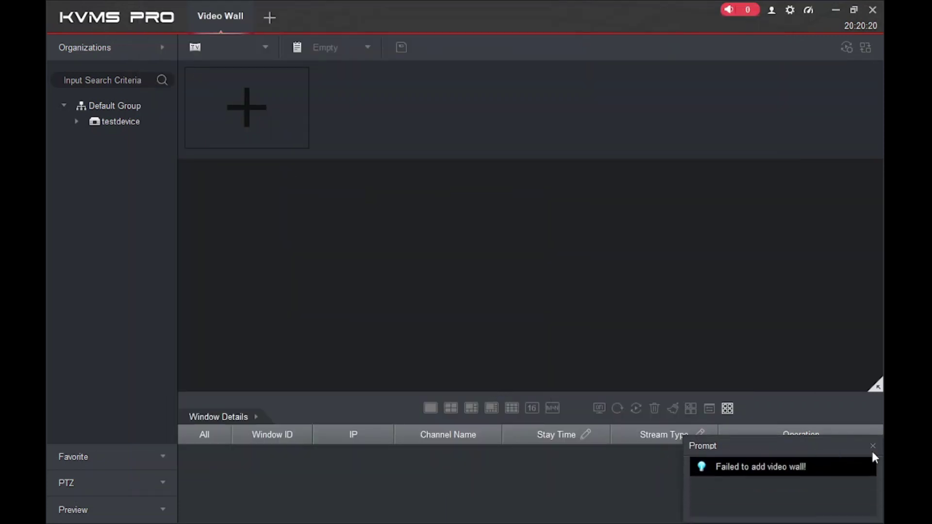
Dismiss the failed video wall prompt, expand the PTZ controls, and close the Video Wall tab
{"action": "left_click", "coordinate": [873, 446]}
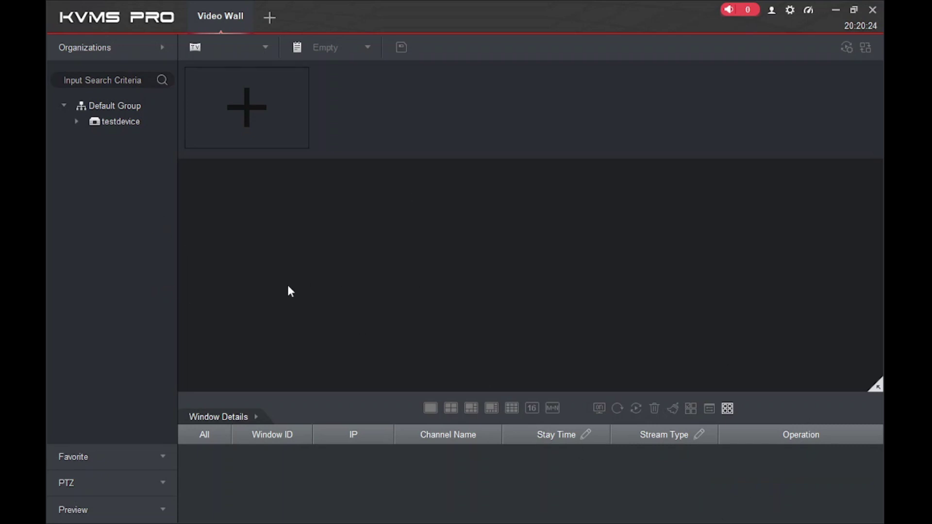
{"action": "left_click", "coordinate": [92, 481]}
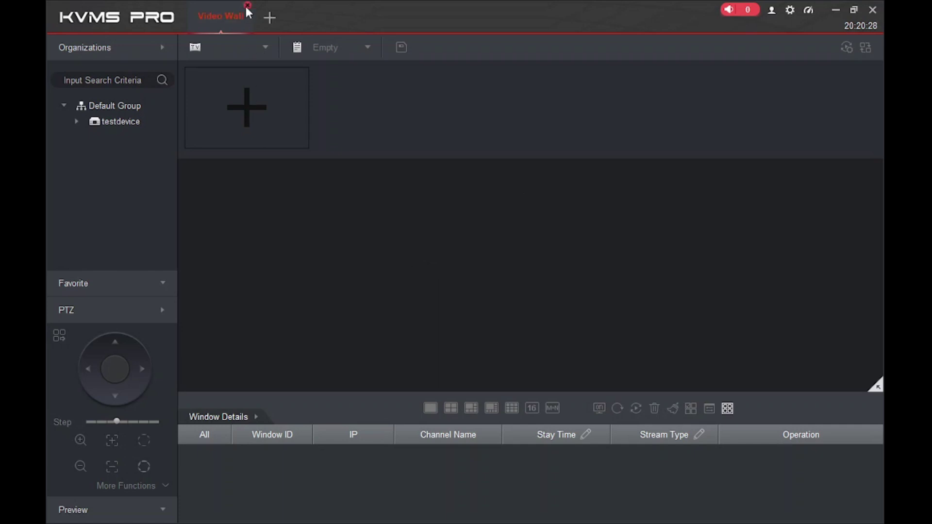
{"action": "left_click", "coordinate": [248, 6]}
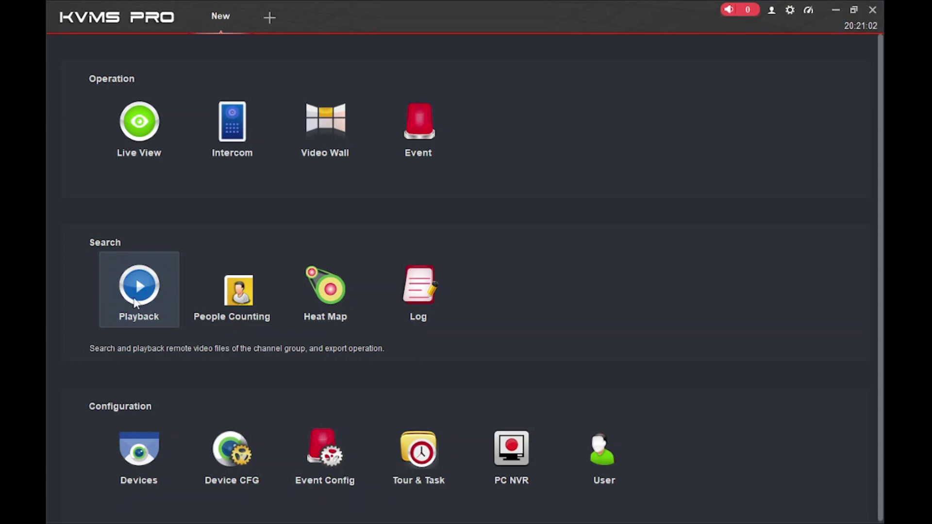
In Playback, tick every testdevice channel, set the date to 2023-05-03, and search
{"action": "left_click", "coordinate": [135, 302]}
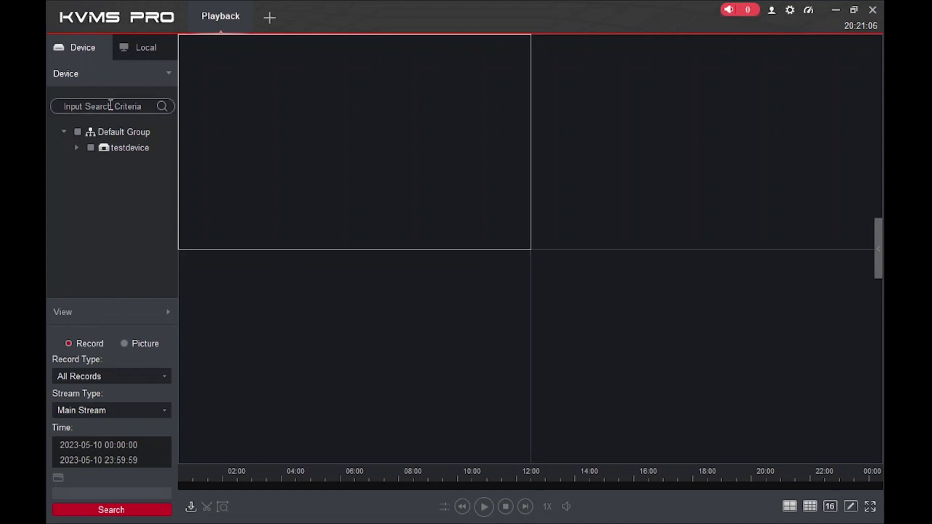
{"action": "left_click", "coordinate": [72, 147]}
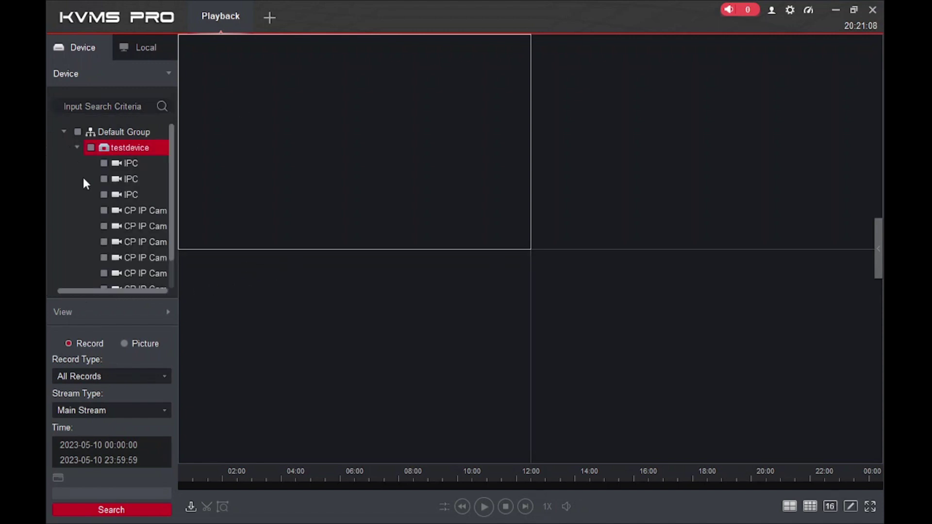
{"action": "left_click", "coordinate": [90, 148]}
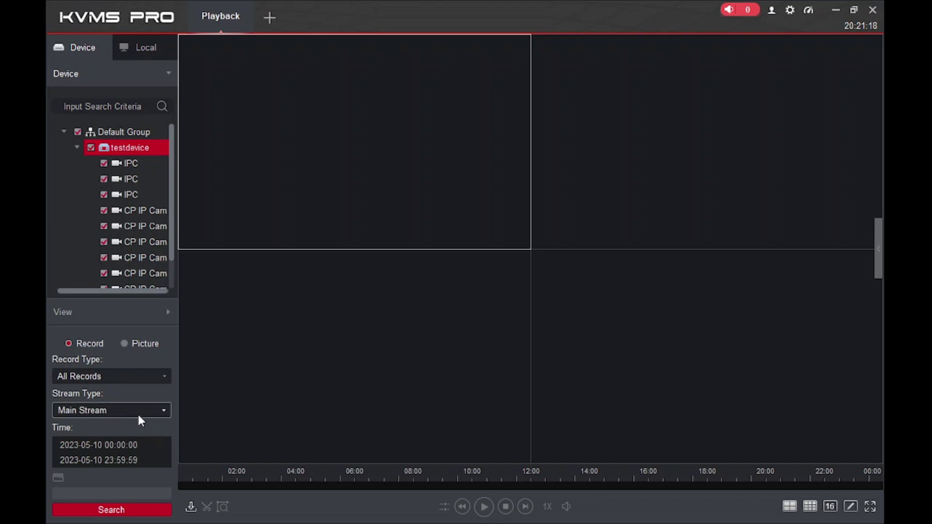
{"action": "left_click", "coordinate": [107, 458]}
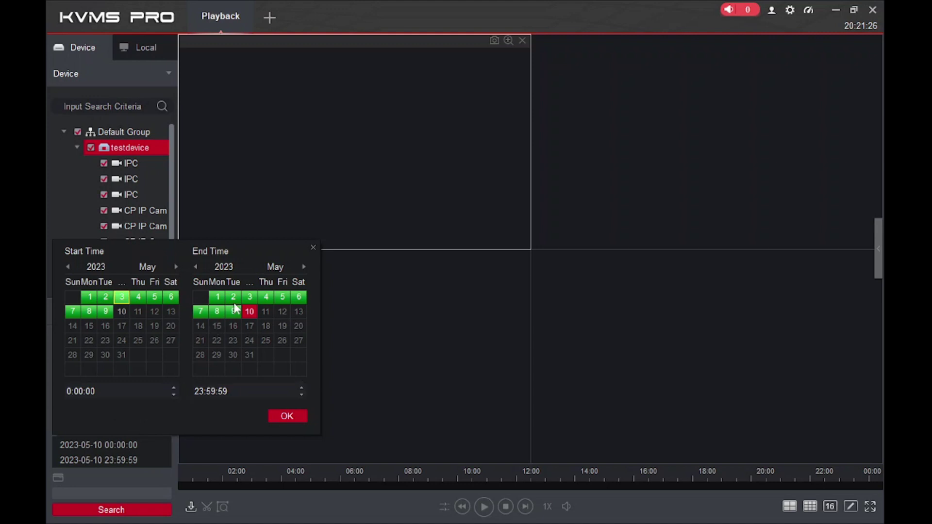
{"action": "left_click", "coordinate": [281, 417]}
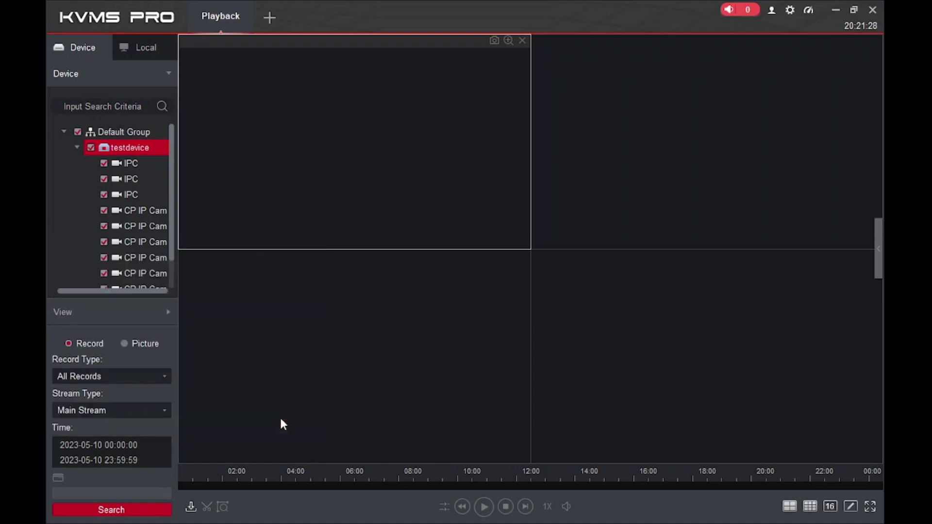
{"action": "left_click", "coordinate": [127, 509]}
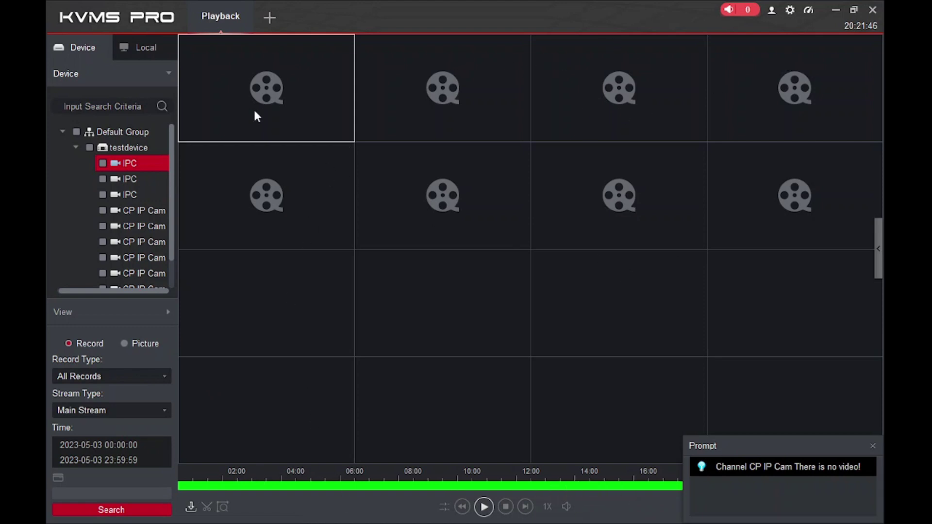
Play the found recording, then mark a trial clip and cancel its export
{"action": "left_click", "coordinate": [483, 507]}
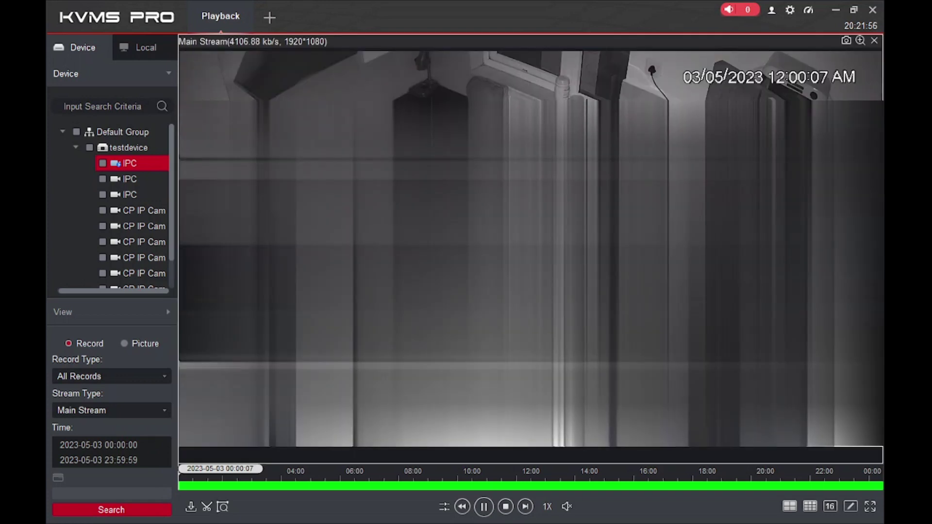
{"action": "double_click", "coordinate": [240, 78]}
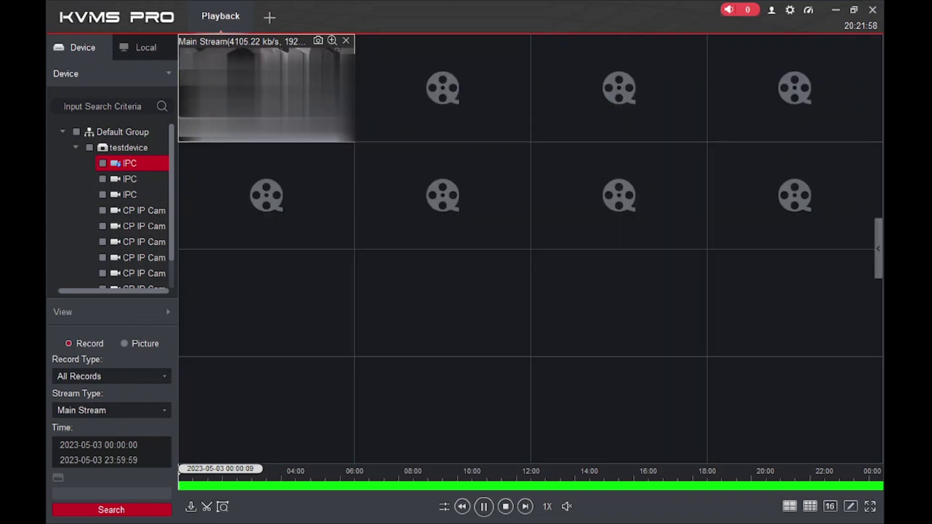
{"action": "left_click", "coordinate": [206, 509]}
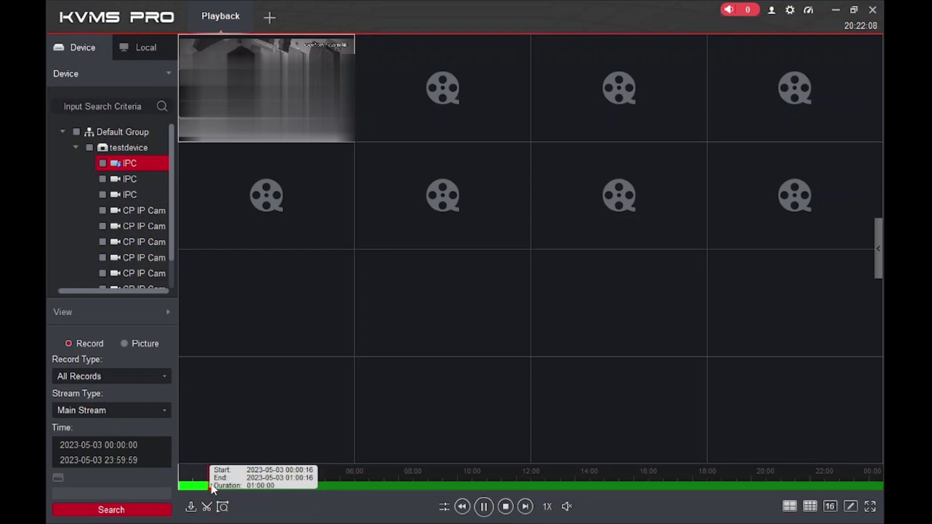
{"action": "left_click", "coordinate": [340, 487]}
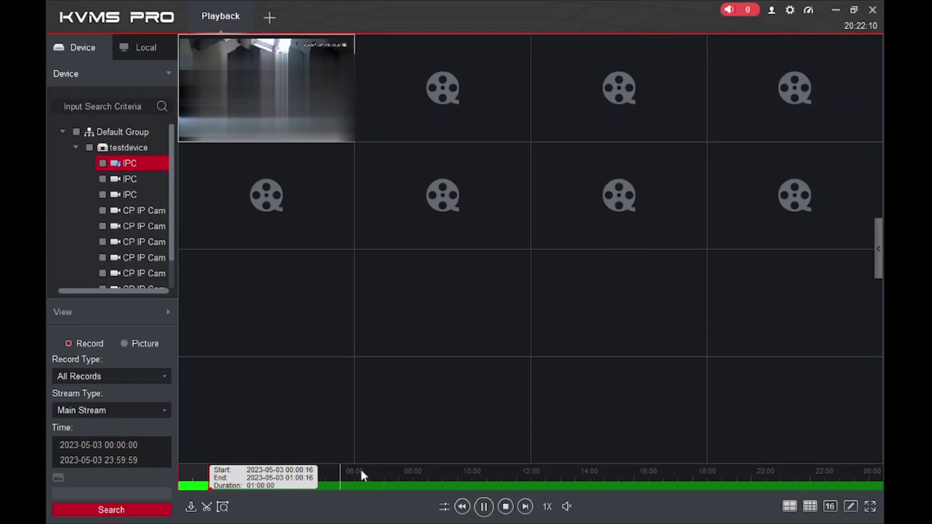
{"action": "left_click", "coordinate": [208, 507]}
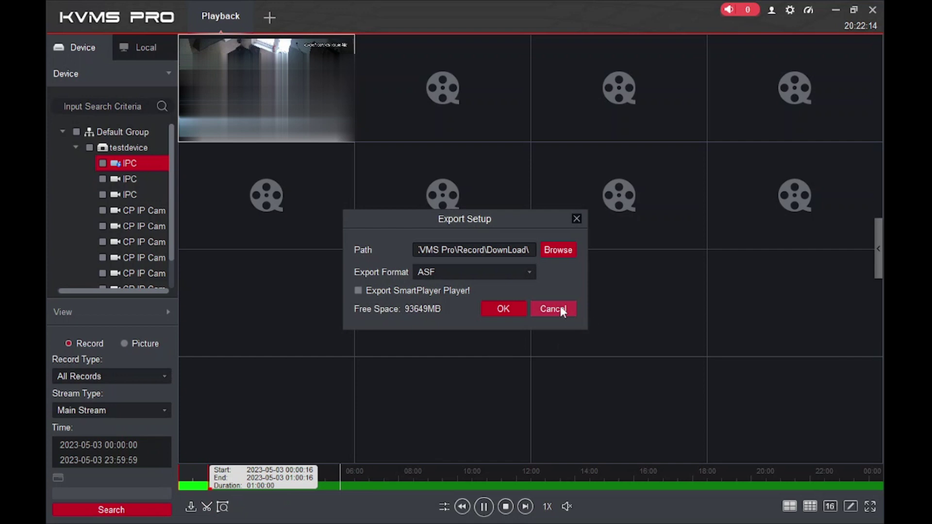
{"action": "left_click", "coordinate": [554, 309]}
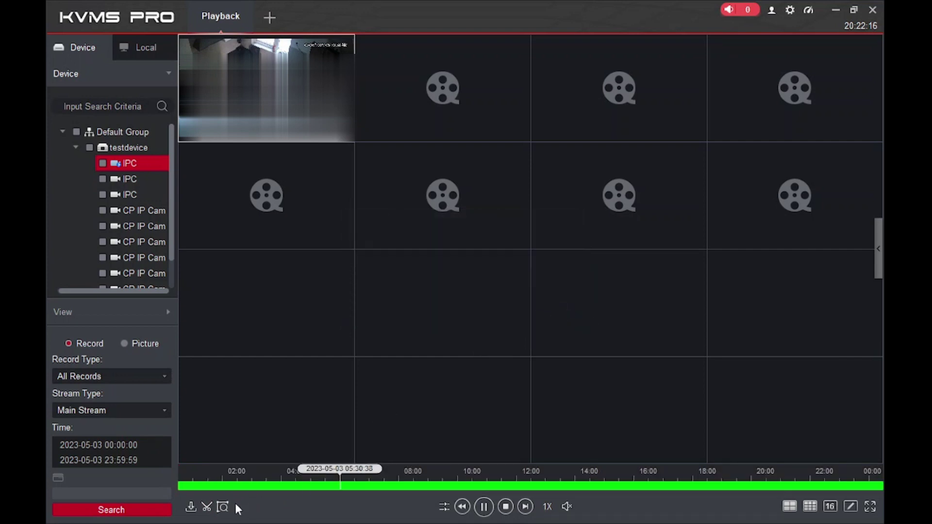
Mark a new clip on the timeline from 05:30:39 to 05:33:13
{"action": "left_click", "coordinate": [207, 507]}
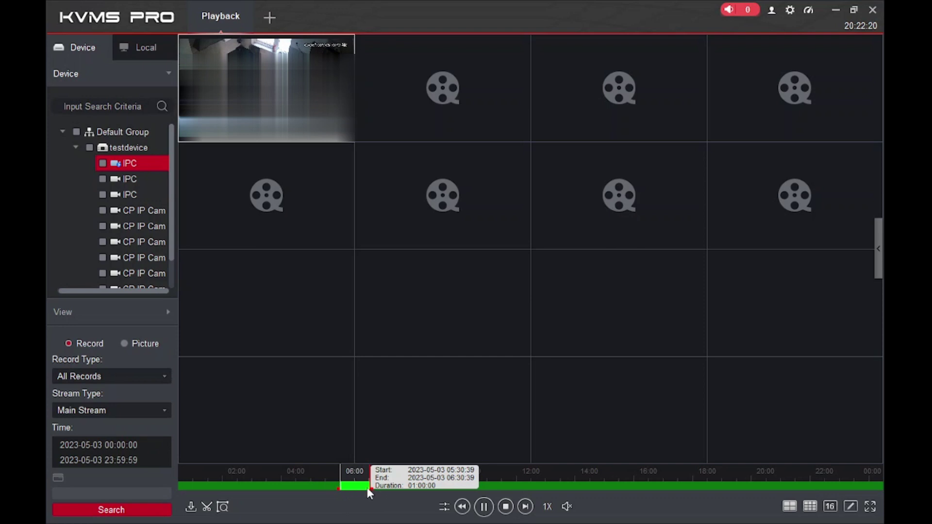
{"action": "left_click_drag", "start_coordinate": [369, 488], "coordinate": [349, 488]}
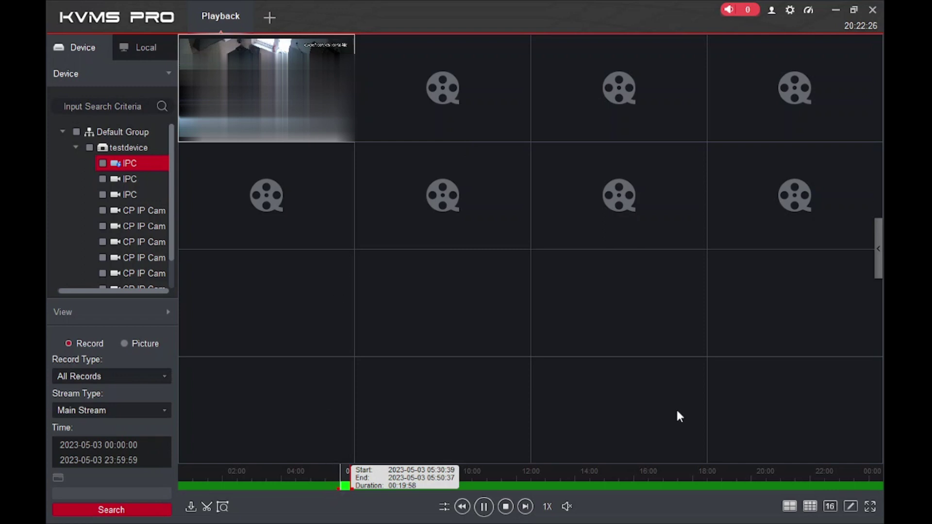
{"action": "mouse_move", "coordinate": [435, 239]}
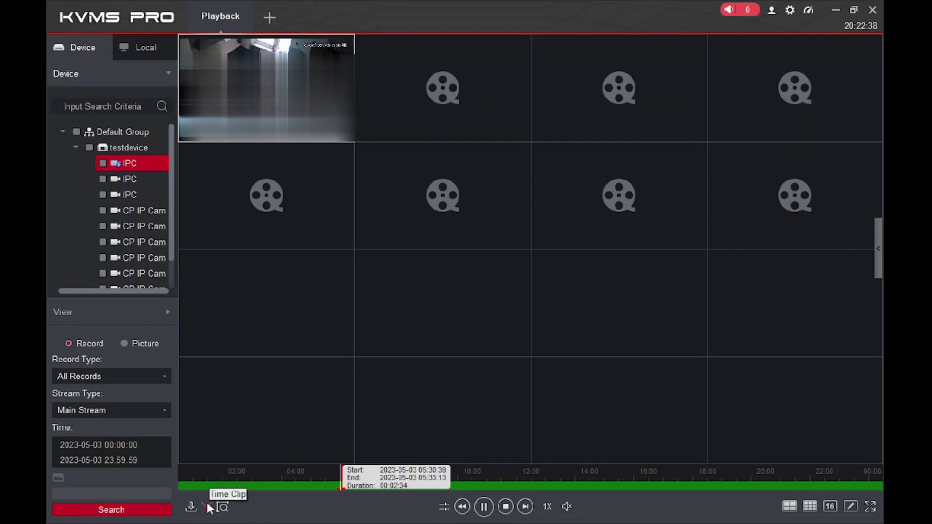
Export the marked clip in MP4 format, stopping playback to begin
{"action": "left_click", "coordinate": [208, 507]}
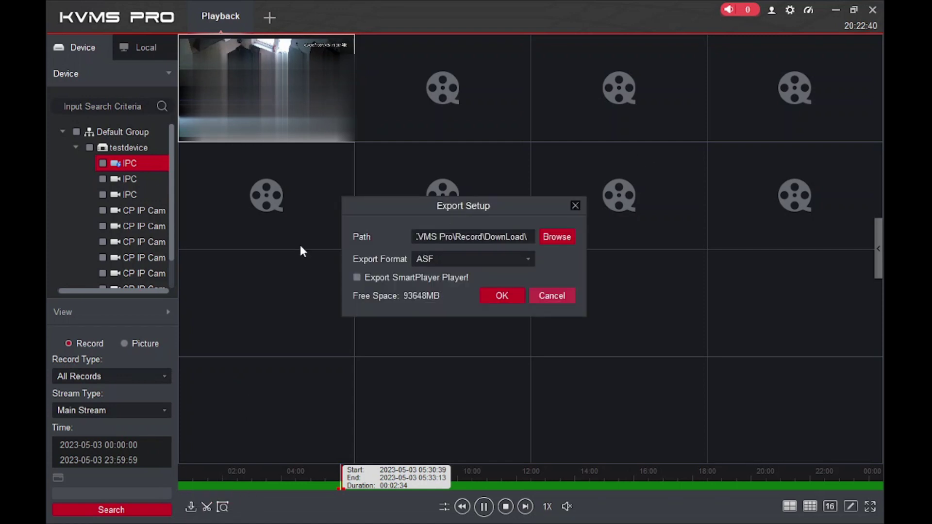
{"action": "left_click", "coordinate": [469, 259]}
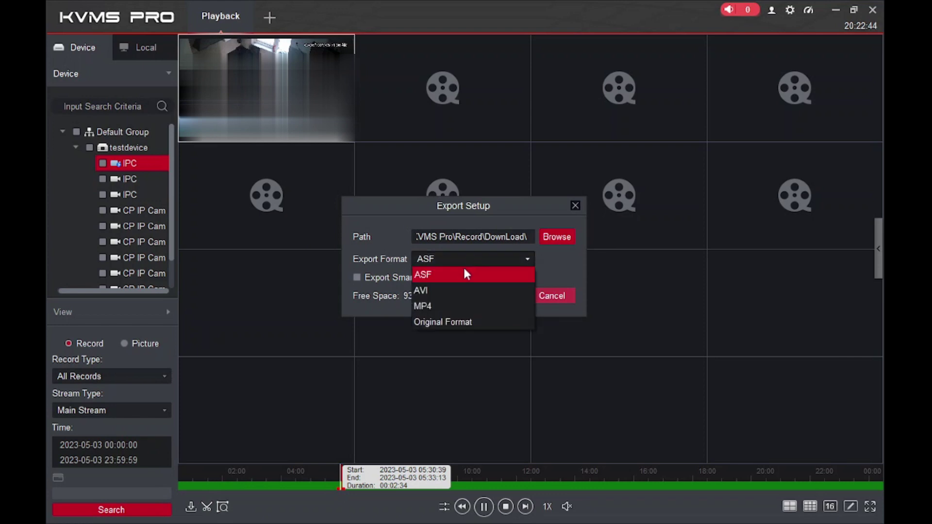
{"action": "left_click", "coordinate": [457, 307]}
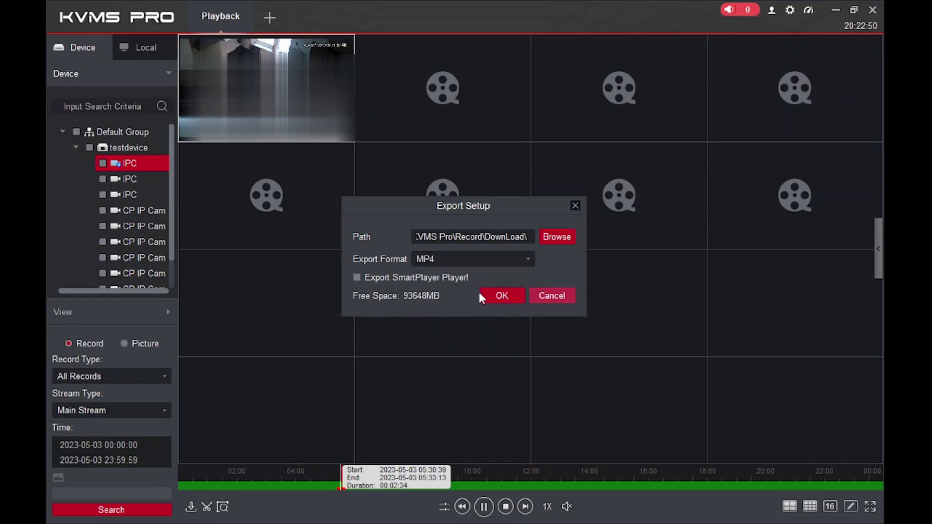
{"action": "left_click", "coordinate": [496, 296]}
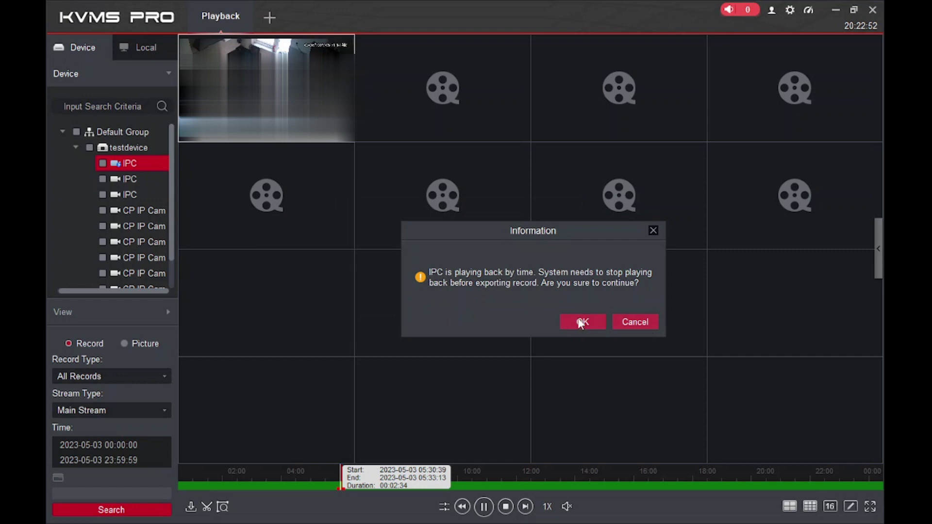
{"action": "left_click", "coordinate": [581, 322]}
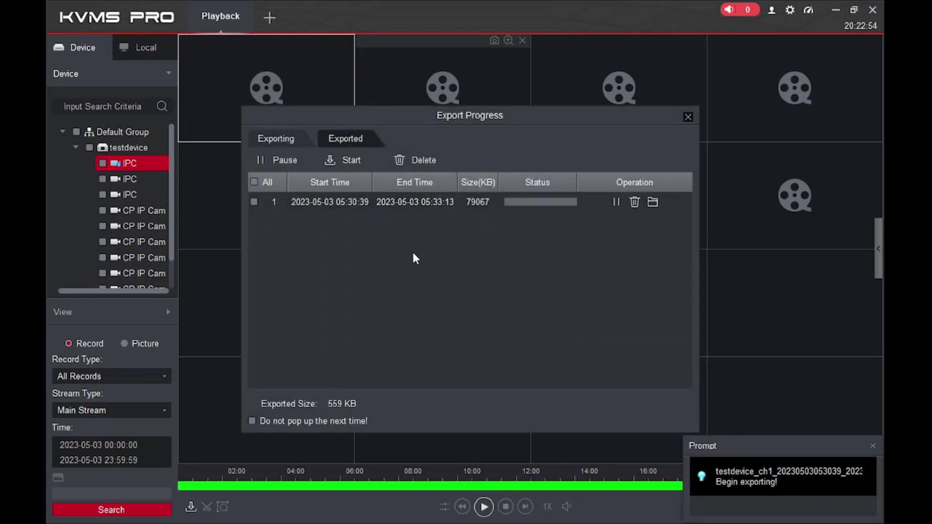
Pause and delete the export job, then close Export Progress
{"action": "left_click", "coordinate": [618, 202]}
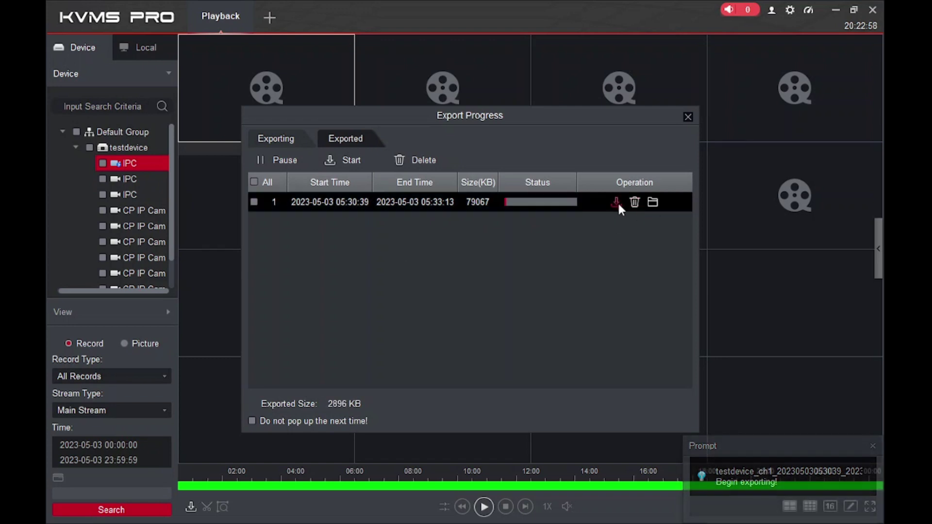
{"action": "left_click", "coordinate": [633, 202]}
{"action": "left_click", "coordinate": [512, 306]}
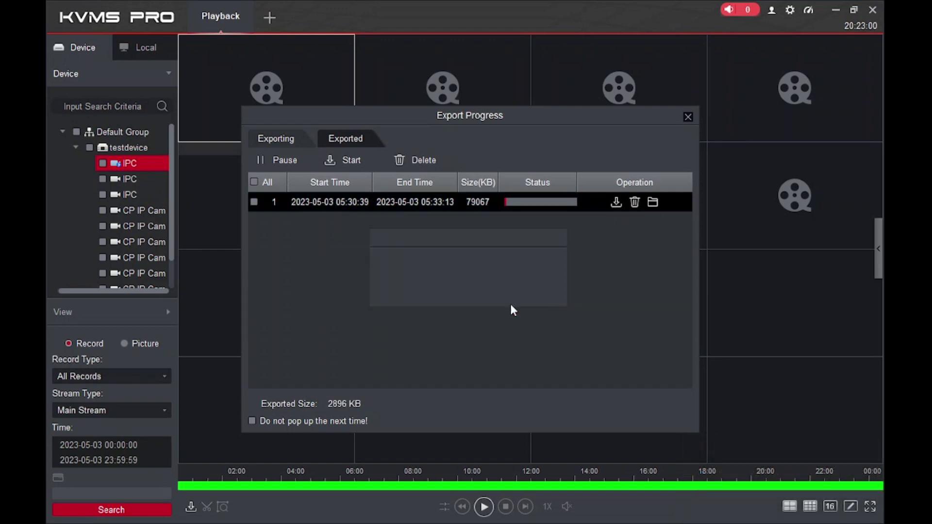
{"action": "left_click", "coordinate": [687, 117]}
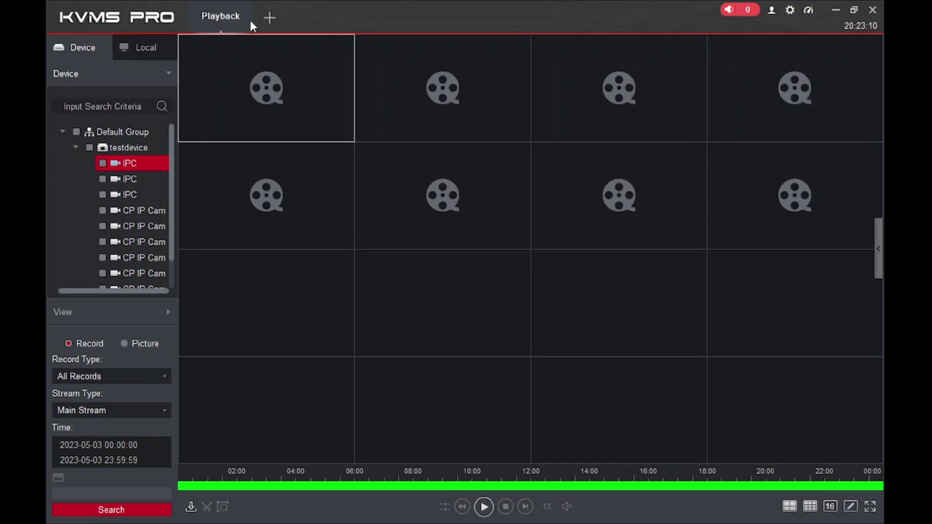
Close Playback, select testdevice's third CP IP Cam in People Counting, then close that tab
{"action": "left_click", "coordinate": [246, 5]}
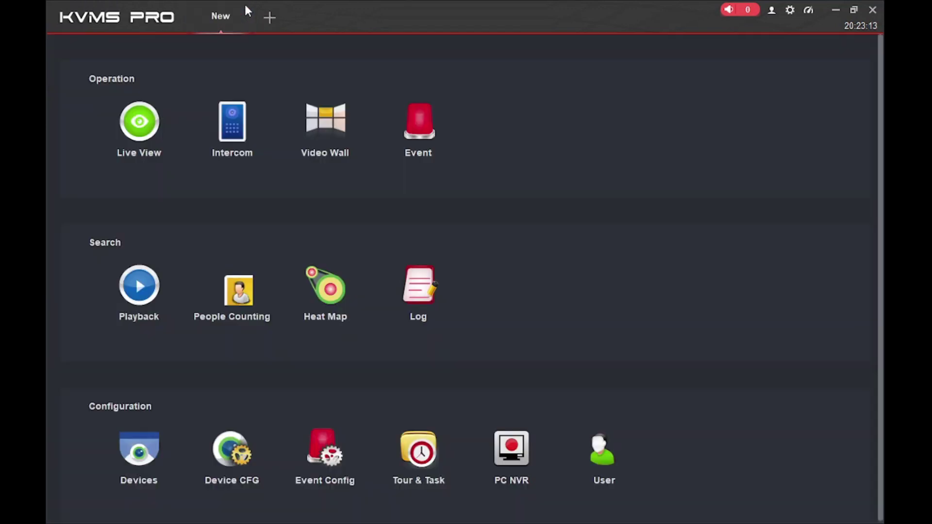
{"action": "left_click", "coordinate": [238, 314]}
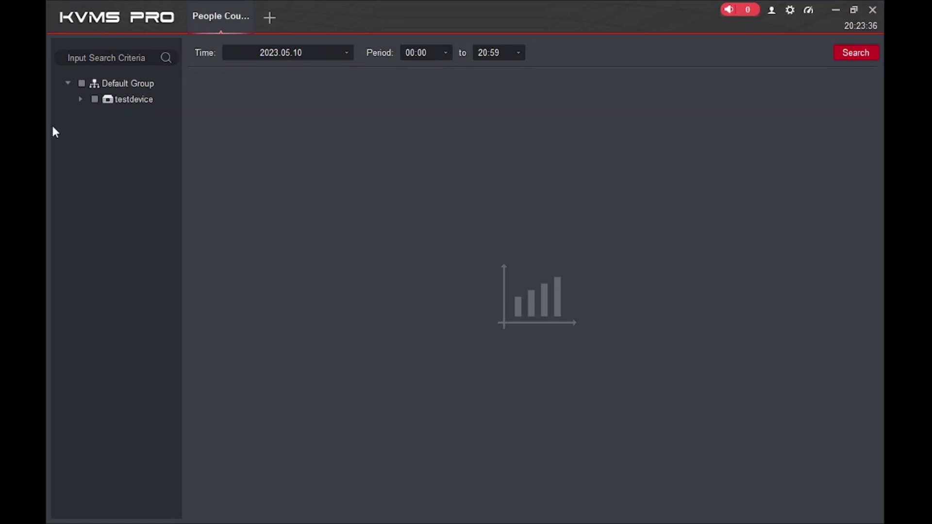
{"action": "left_click", "coordinate": [80, 99]}
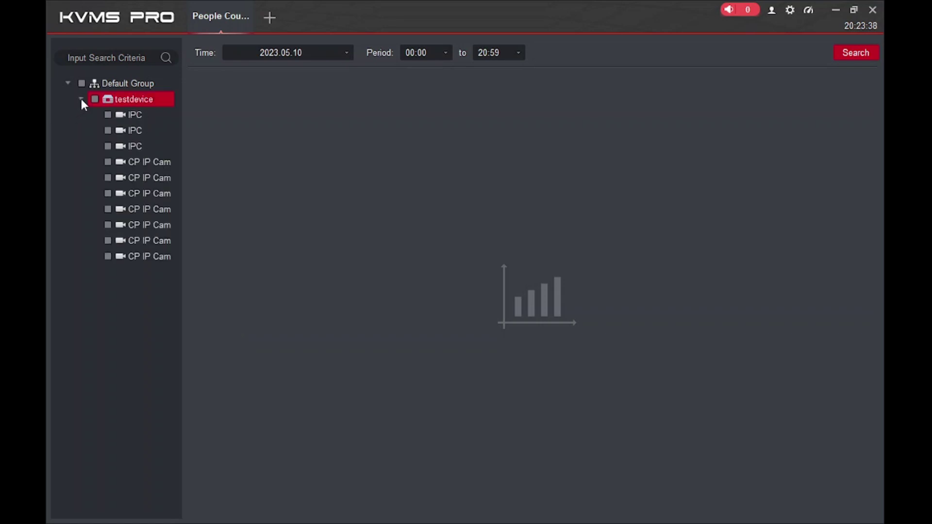
{"action": "left_click", "coordinate": [109, 194]}
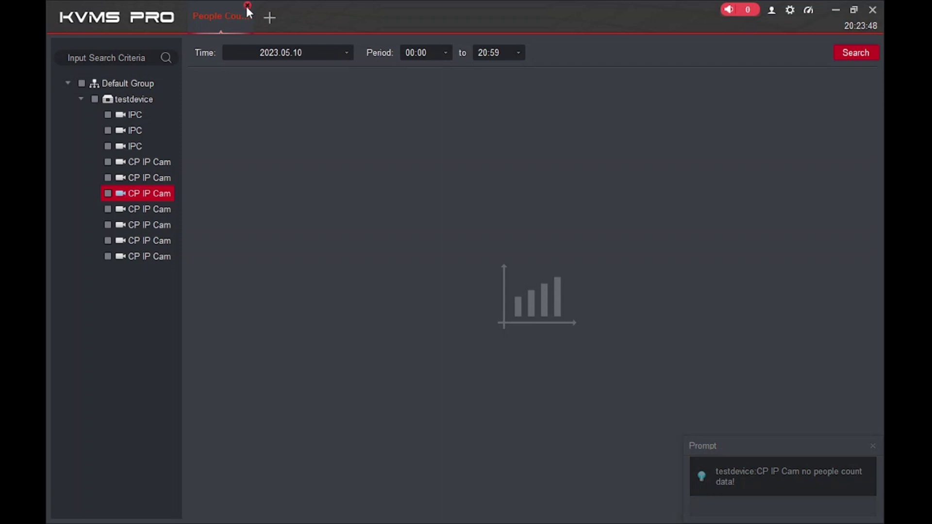
{"action": "left_click", "coordinate": [248, 5]}
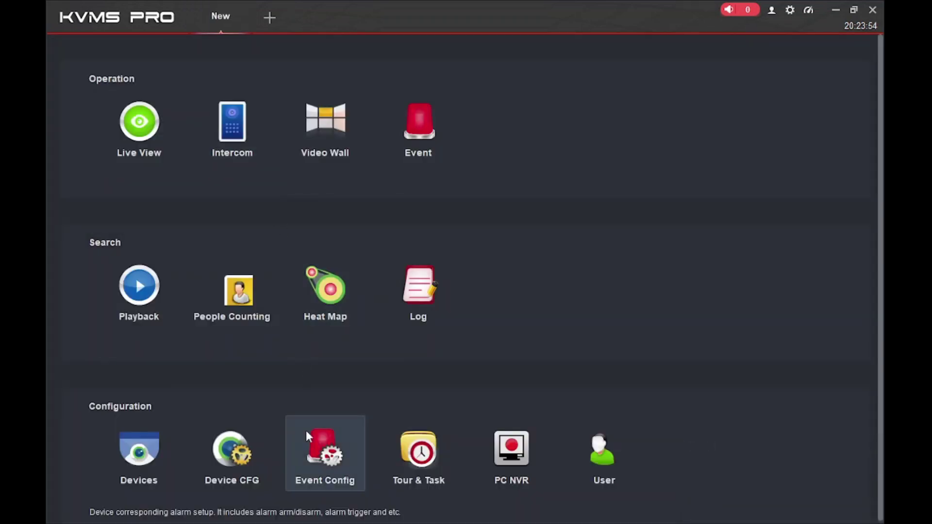
{"action": "left_click", "coordinate": [318, 295]}
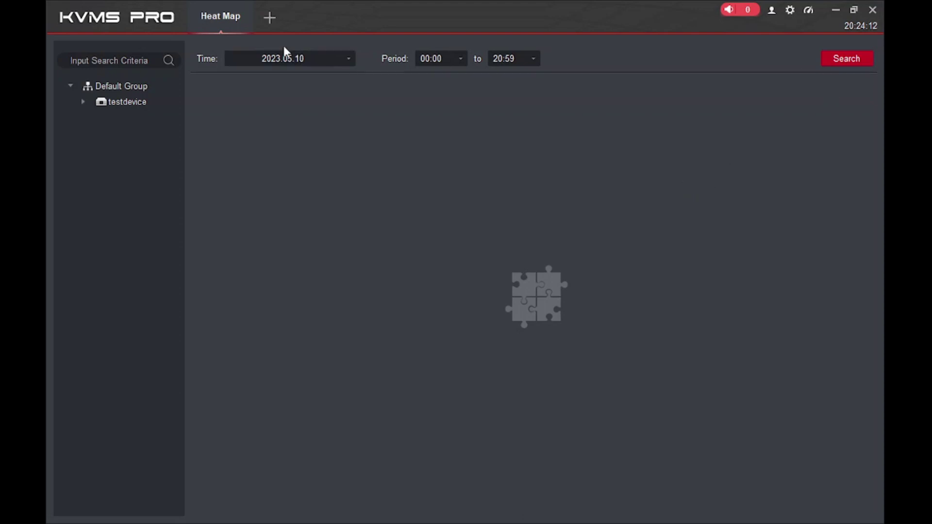
{"action": "left_click", "coordinate": [248, 6]}
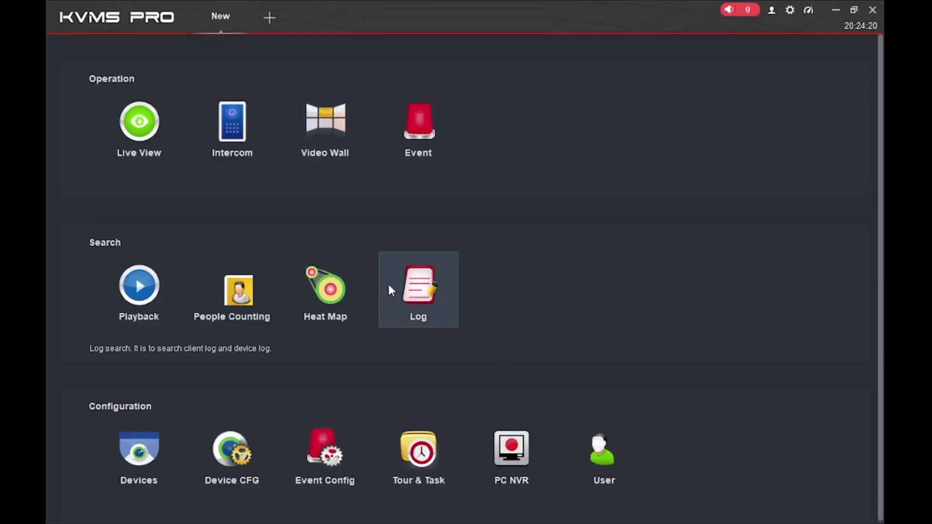
{"action": "left_click", "coordinate": [406, 289]}
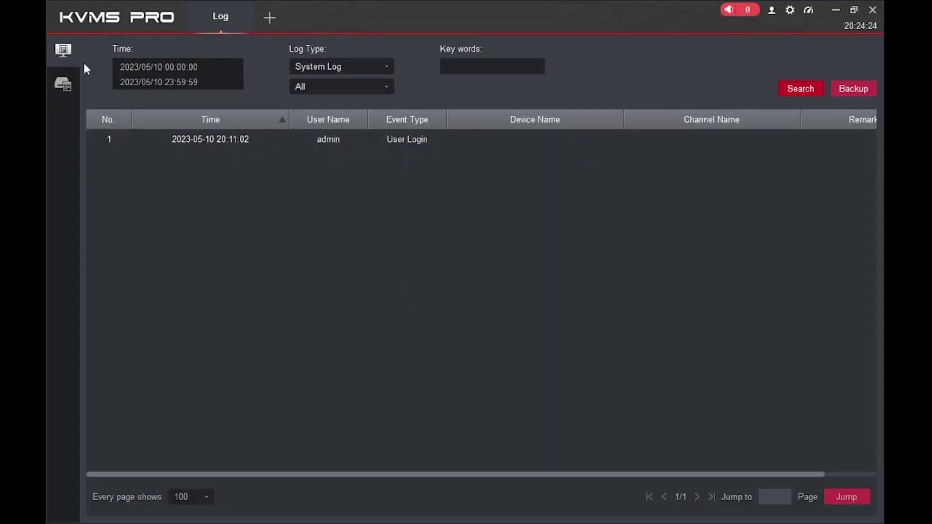
{"action": "mouse_move", "coordinate": [64, 51]}
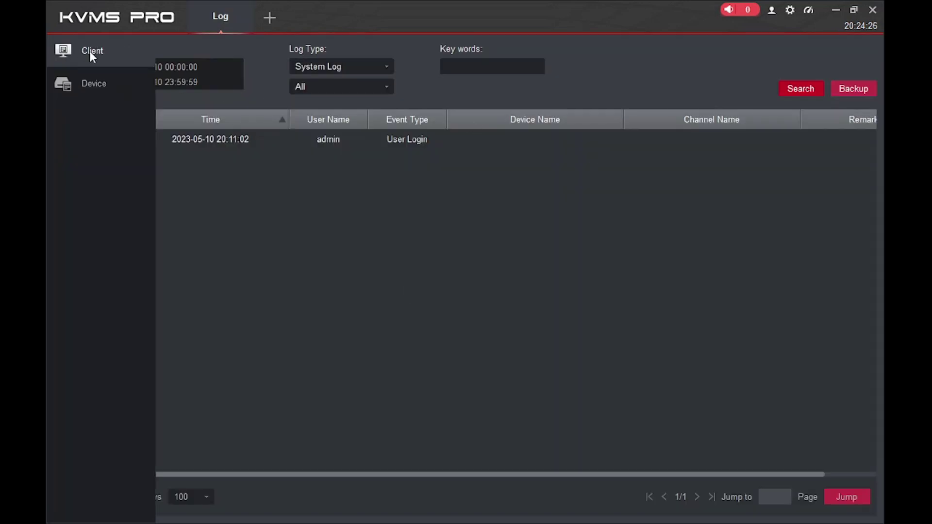
{"action": "left_click", "coordinate": [95, 85]}
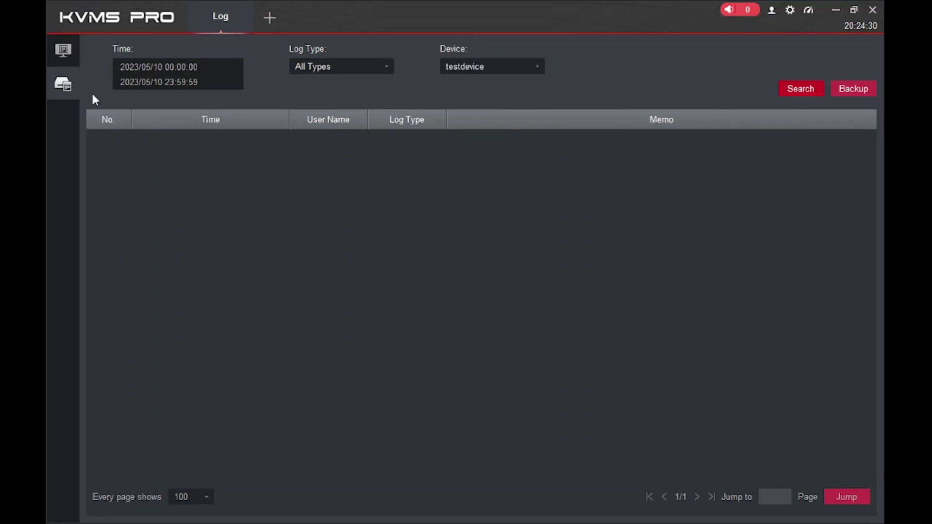
{"action": "left_click", "coordinate": [132, 66]}
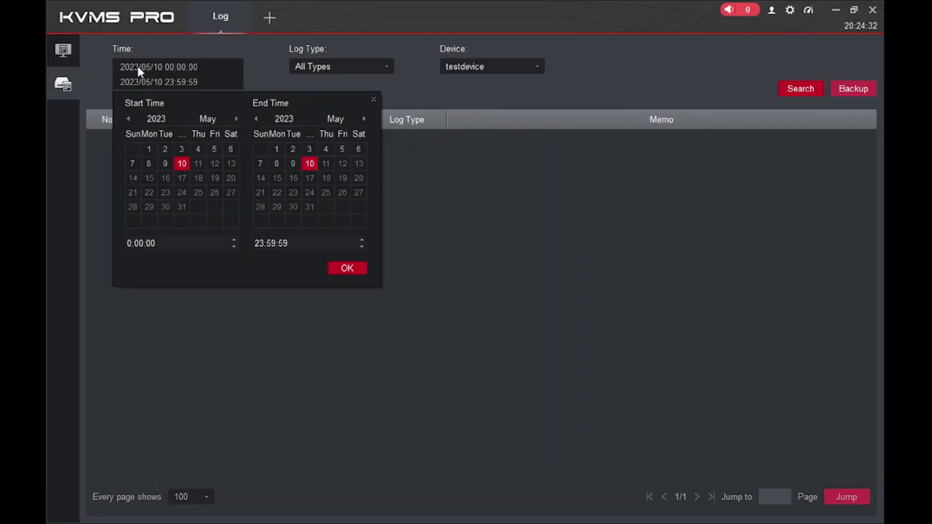
{"action": "left_click", "coordinate": [166, 164]}
{"action": "left_click", "coordinate": [293, 164]}
{"action": "left_click", "coordinate": [339, 271]}
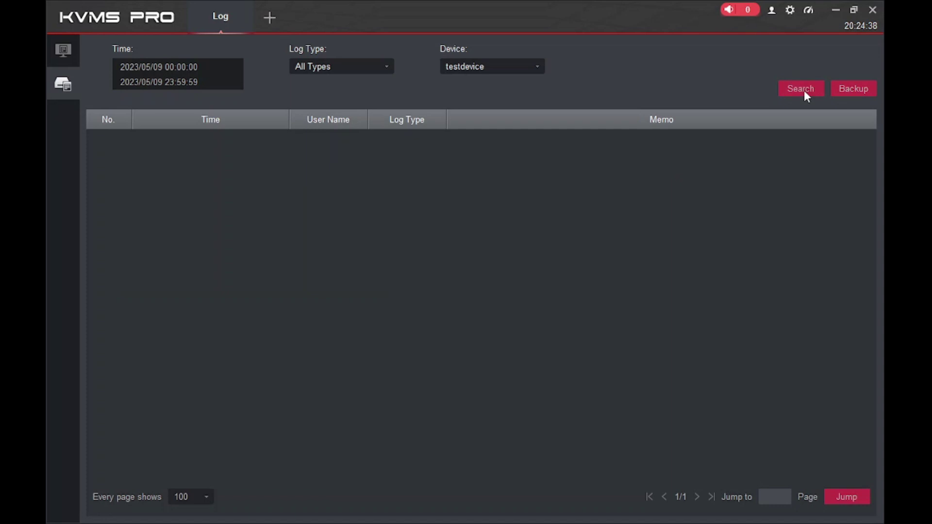
{"action": "left_click", "coordinate": [779, 90]}
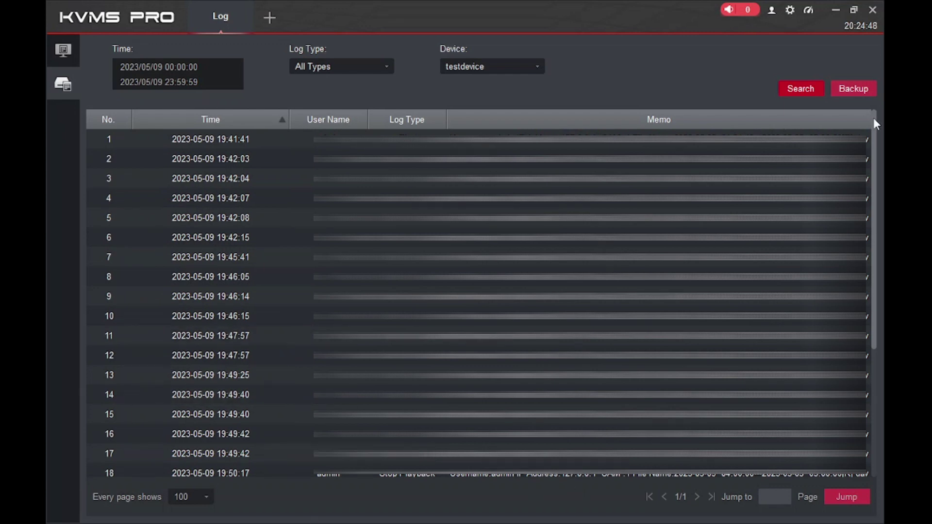
{"action": "scroll", "coordinate": [877, 168], "scroll_direction": "down", "scroll_amount": 3}
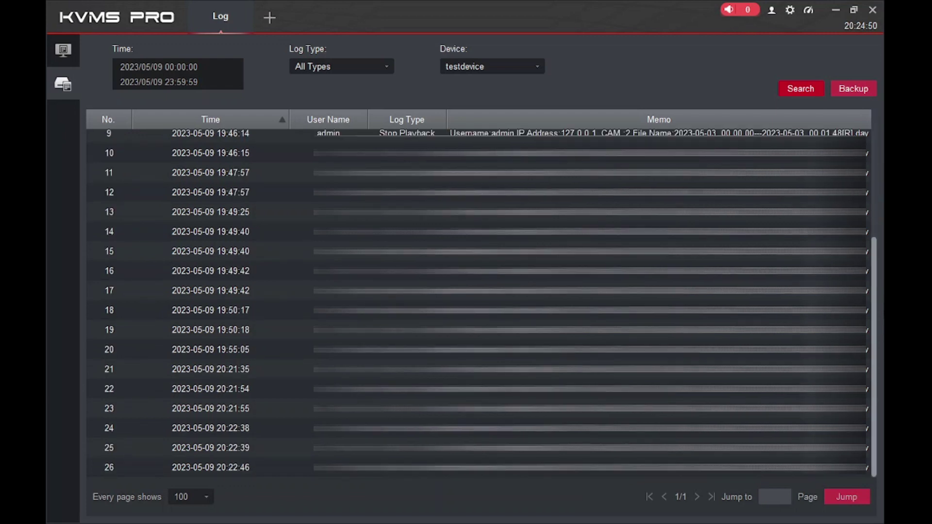
{"action": "scroll", "coordinate": [877, 169], "scroll_direction": "up", "scroll_amount": 3}
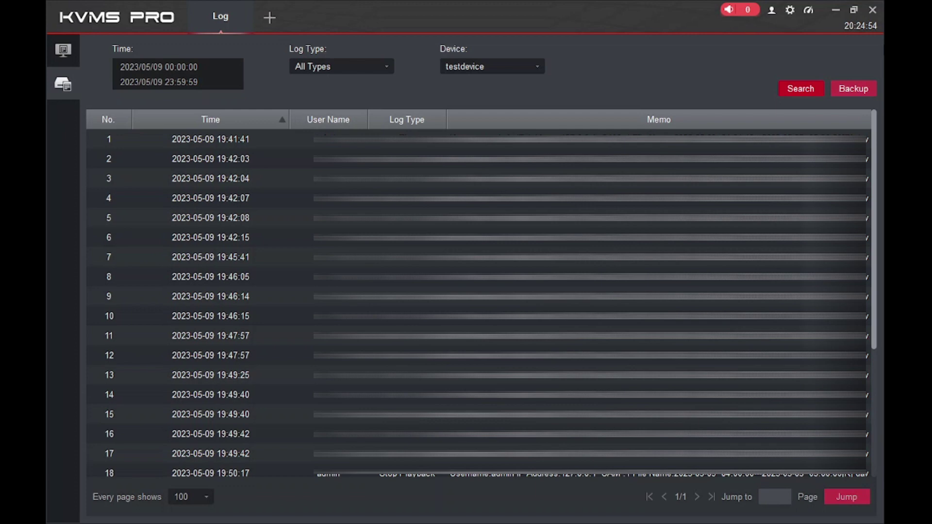
{"action": "scroll", "coordinate": [486, 301], "scroll_direction": "down", "scroll_amount": 3}
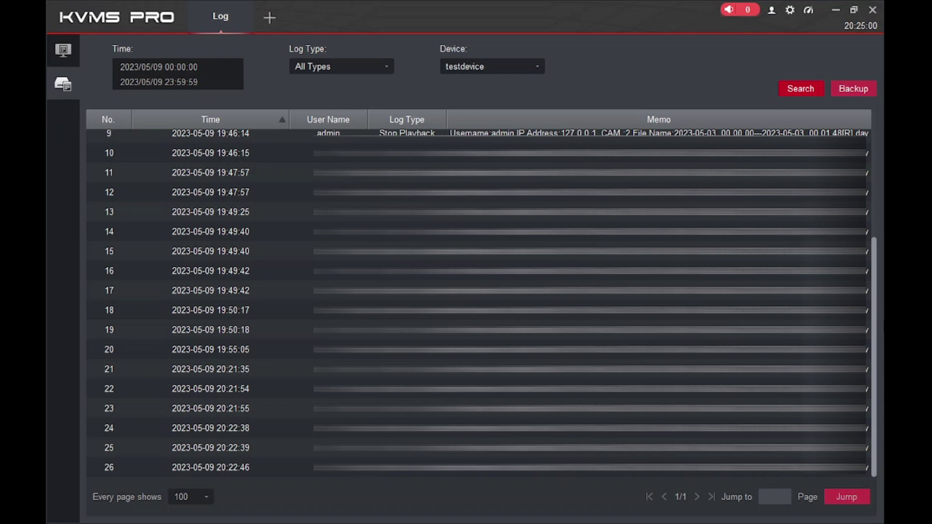
{"action": "scroll", "coordinate": [485, 301], "scroll_direction": "up", "scroll_amount": 3}
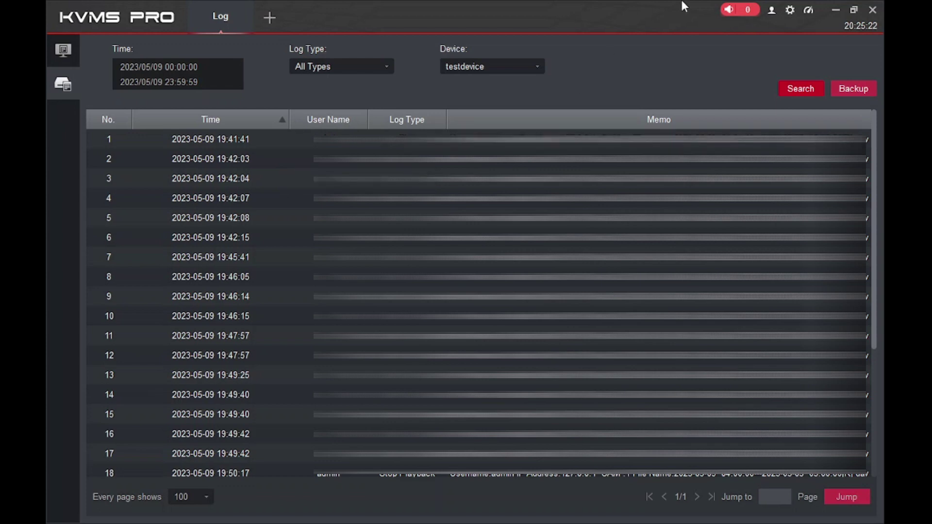
{"action": "mouse_move", "coordinate": [49, 116]}
{"action": "left_click", "coordinate": [248, 6]}
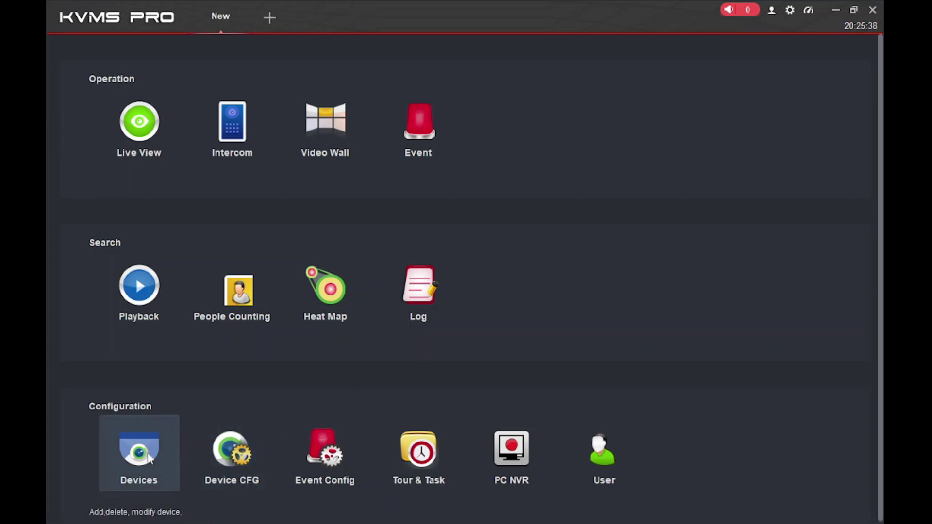
{"action": "left_click", "coordinate": [149, 459]}
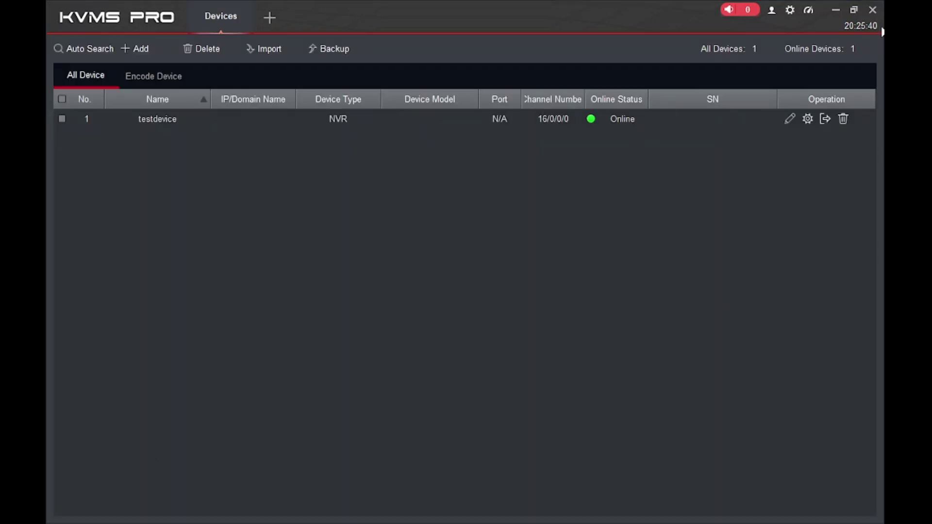
{"action": "left_click", "coordinate": [245, 7]}
{"action": "left_click", "coordinate": [232, 452]}
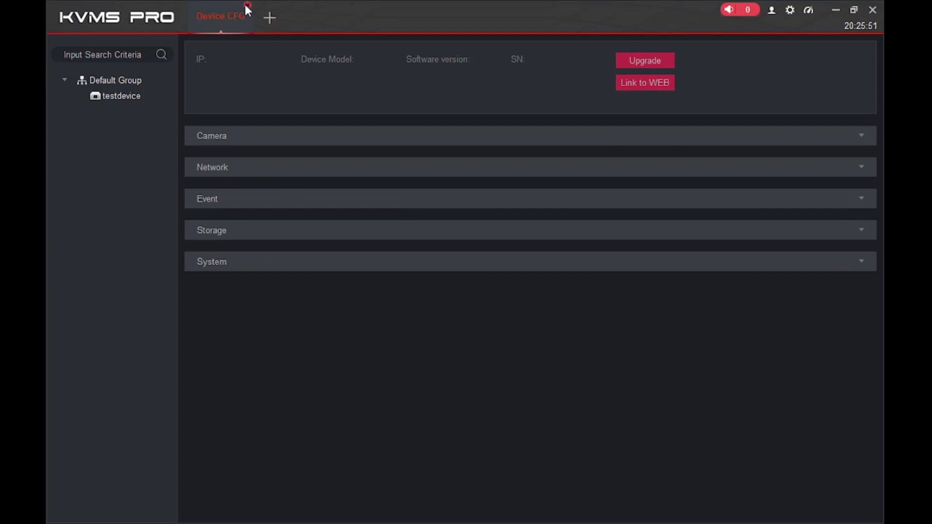
{"action": "left_click", "coordinate": [247, 5]}
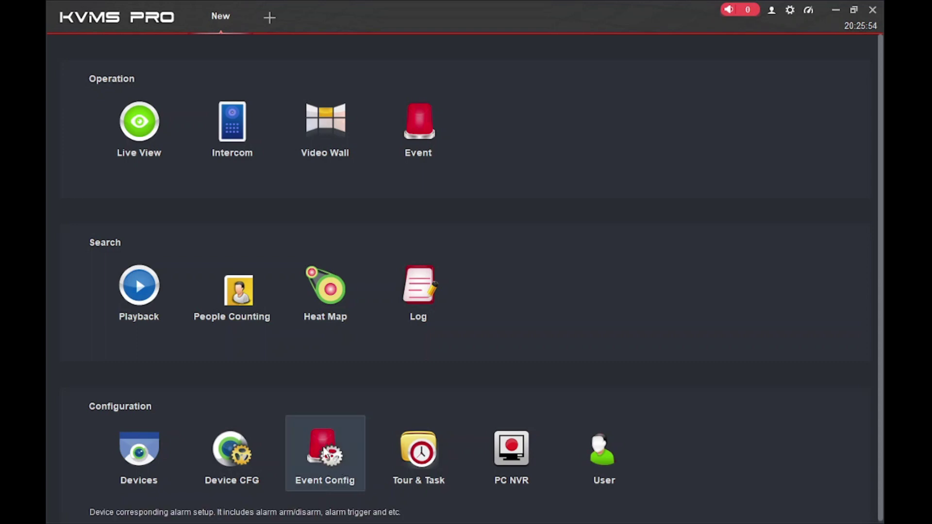
{"action": "left_click", "coordinate": [325, 454]}
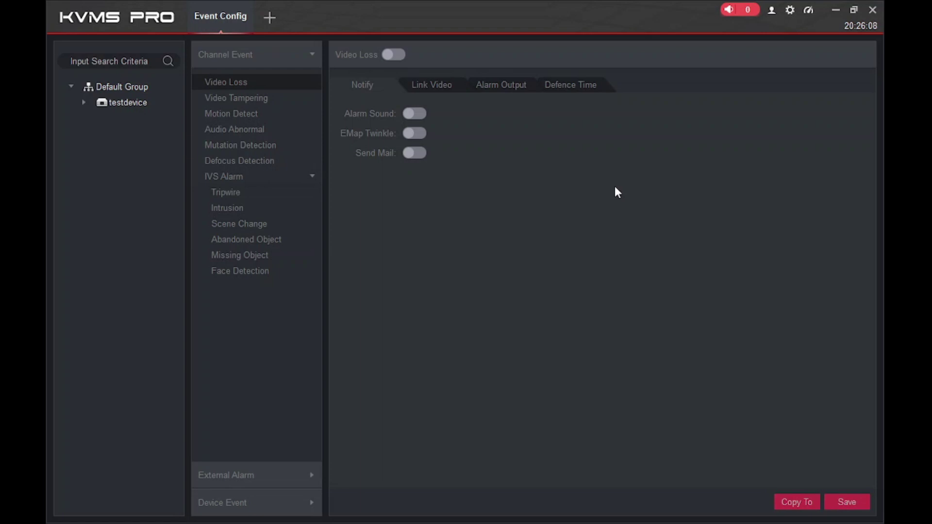
{"action": "left_click", "coordinate": [83, 103]}
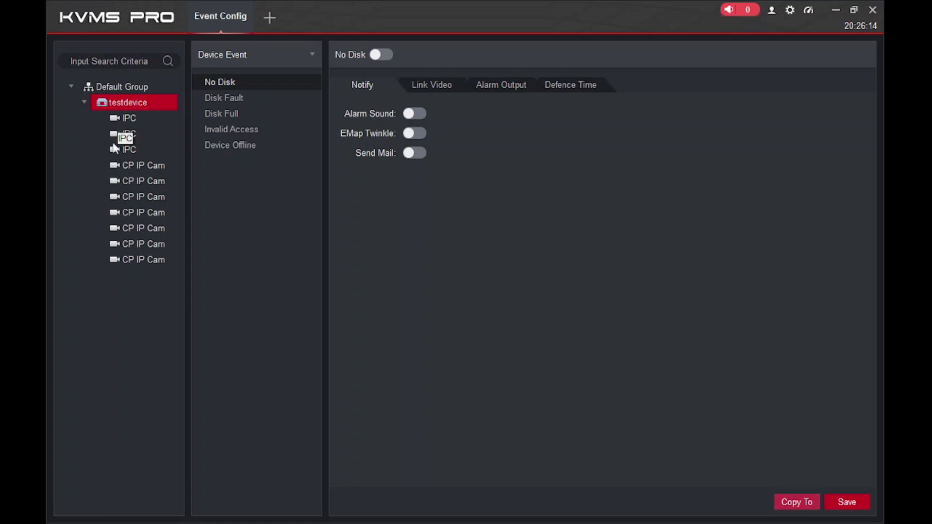
{"action": "left_click", "coordinate": [122, 165]}
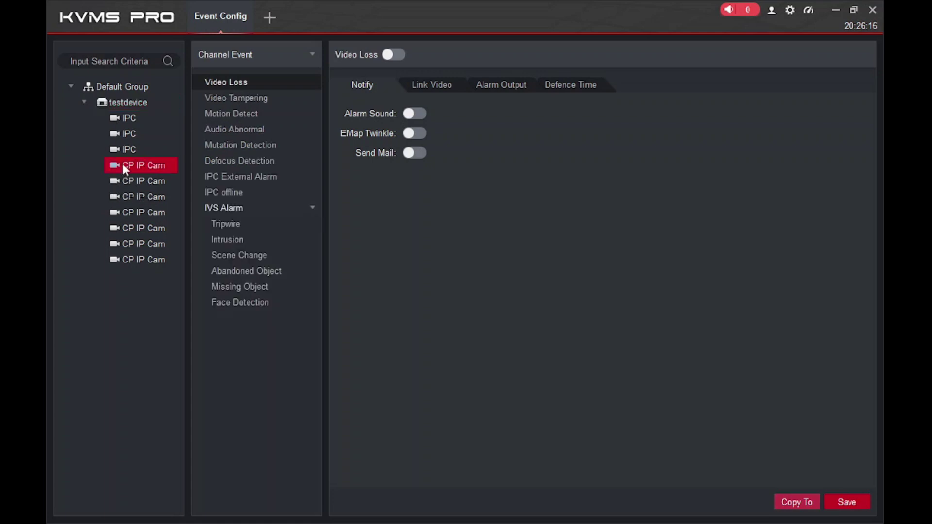
{"action": "left_click", "coordinate": [255, 116]}
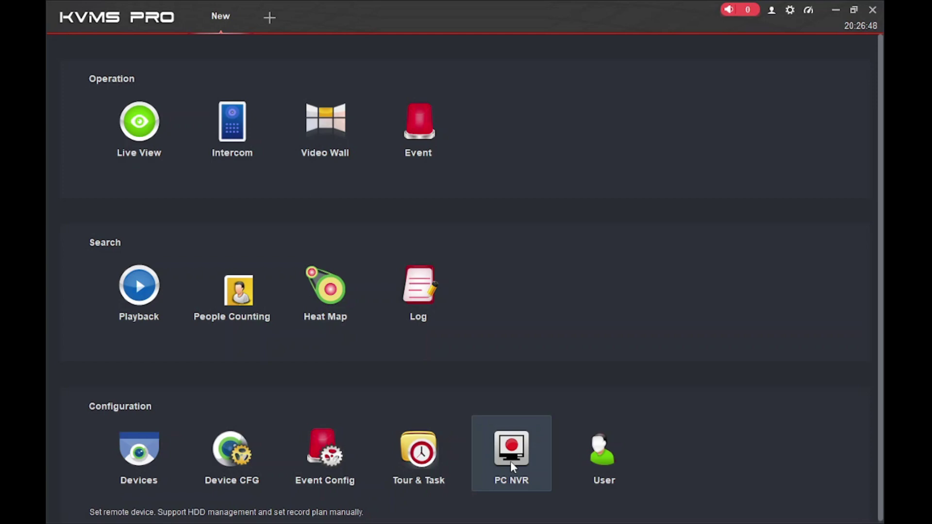
Add the local PC NVR service with its C: 152GB and G: 15GB disks, review Record Plan and version 3.0, then close it
{"action": "left_click", "coordinate": [511, 461]}
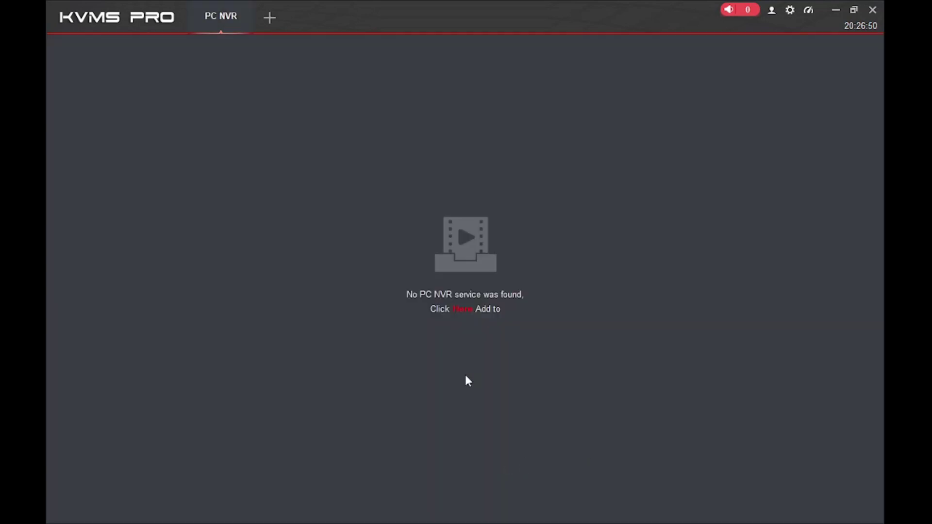
{"action": "left_click", "coordinate": [459, 313]}
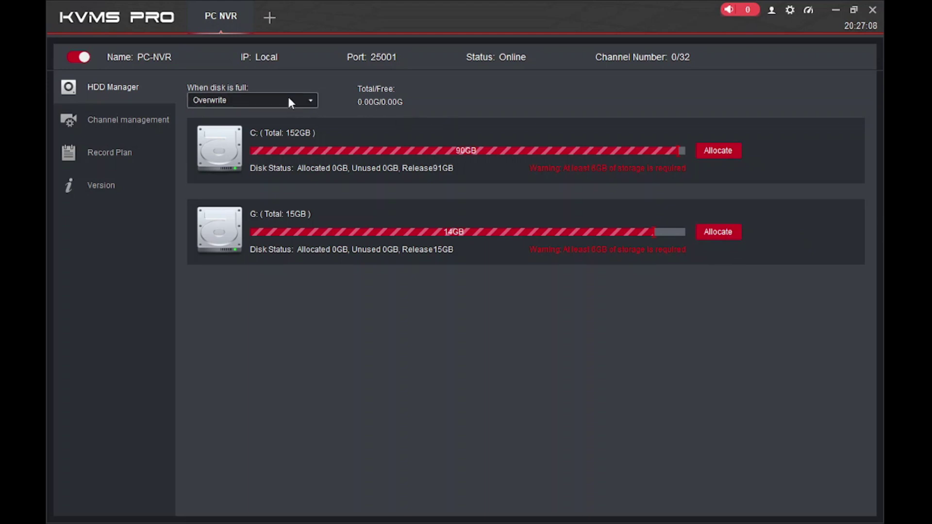
{"action": "left_click", "coordinate": [109, 151]}
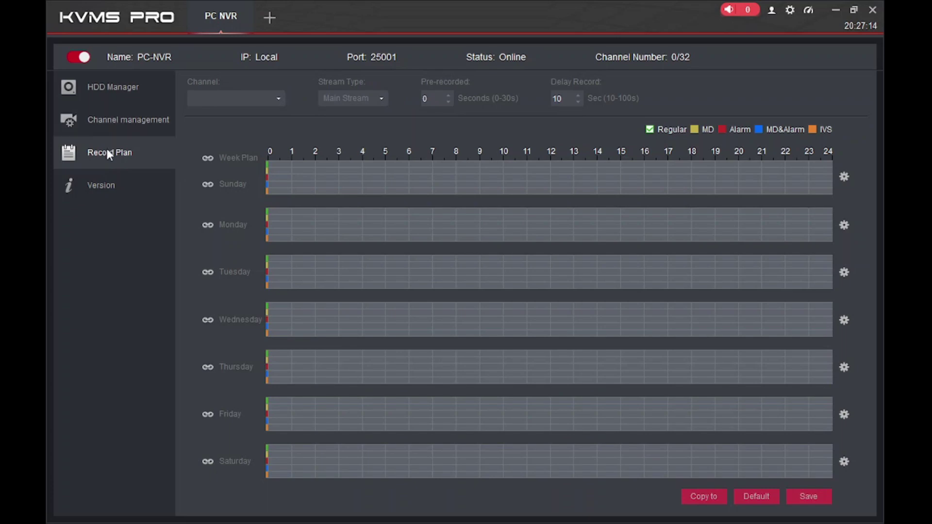
{"action": "left_click", "coordinate": [102, 182]}
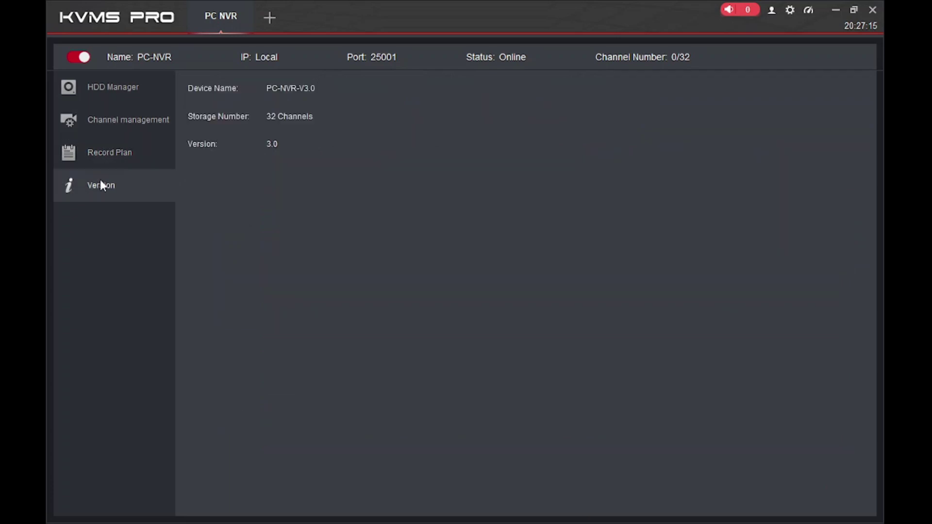
{"action": "left_click", "coordinate": [105, 88]}
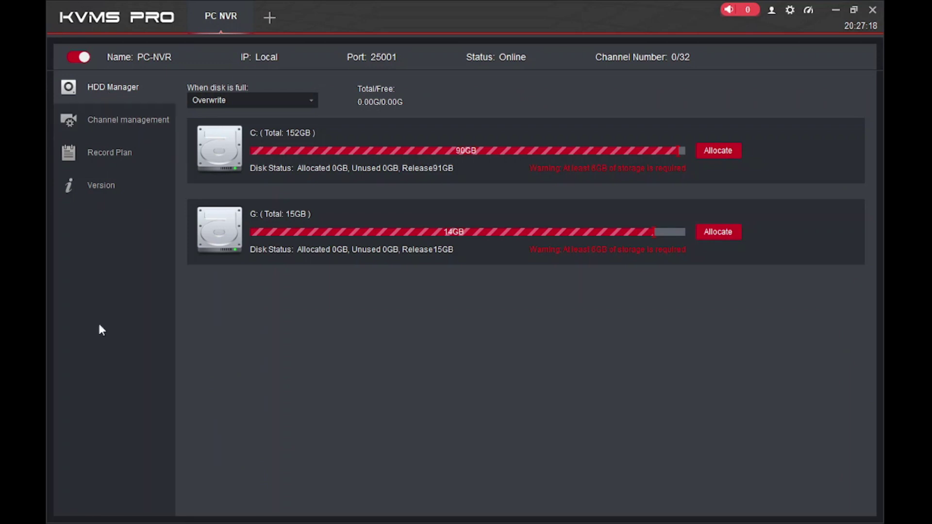
{"action": "left_click", "coordinate": [247, 7]}
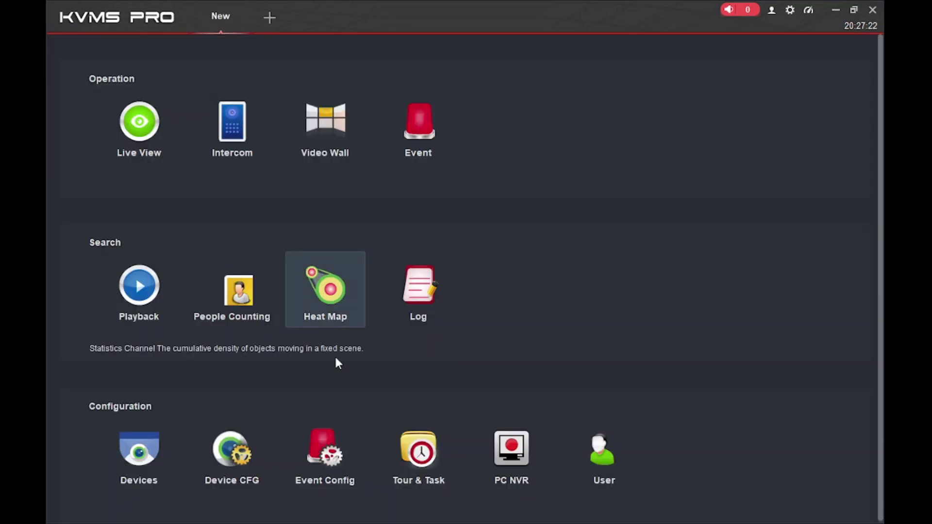
{"action": "left_click", "coordinate": [612, 454]}
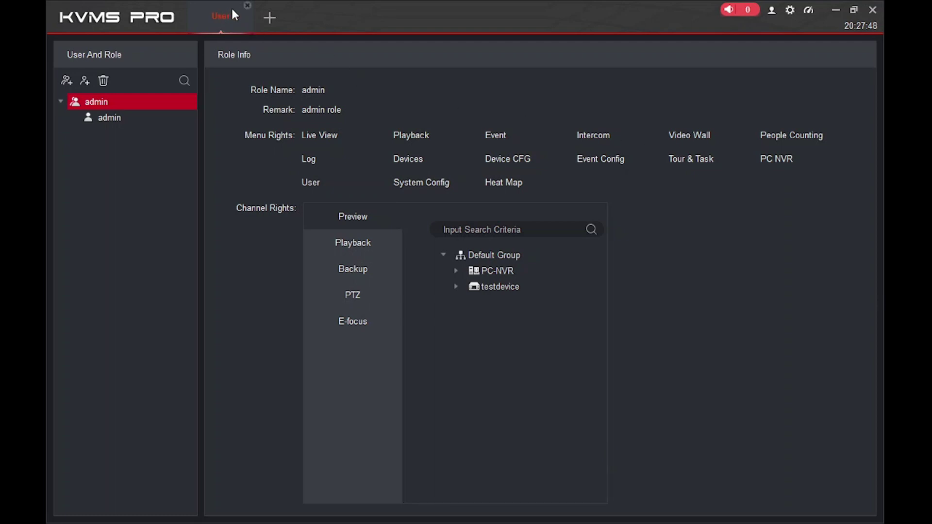
{"action": "left_click", "coordinate": [247, 6]}
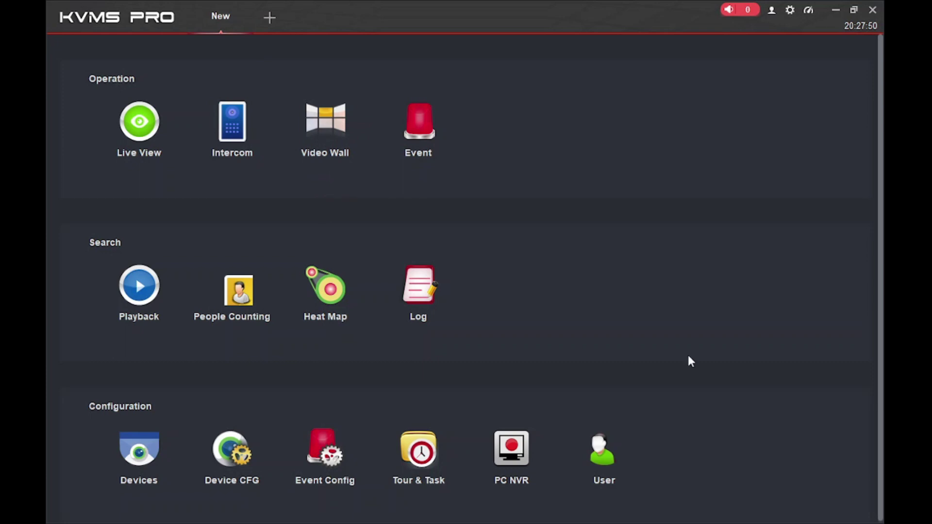